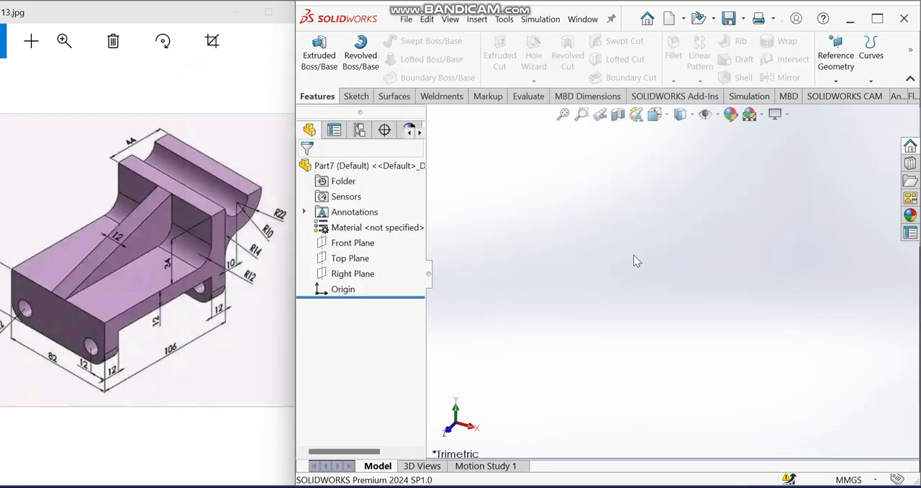
- Start a sketch on the Right Plane and draw a horizontal midpoint line about 210 mm long, centred on the origin
click(349, 281)
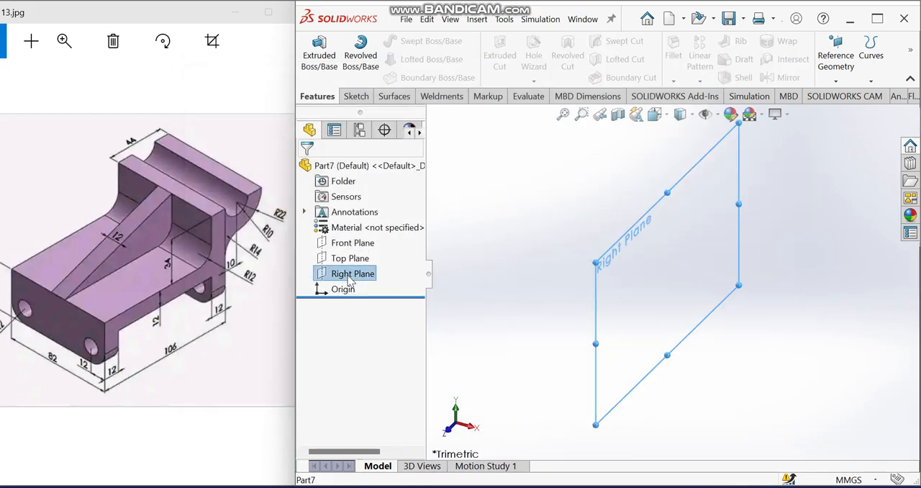
click(372, 257)
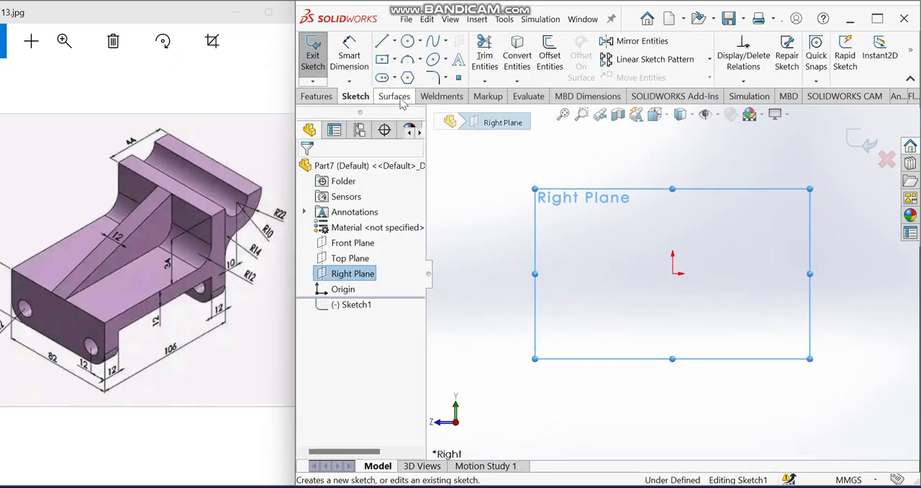
click(394, 41)
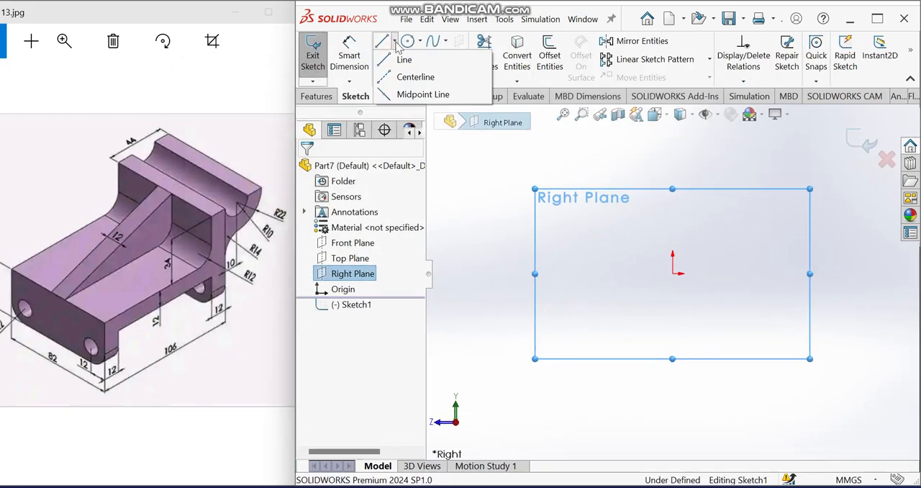
click(673, 273)
click(835, 274)
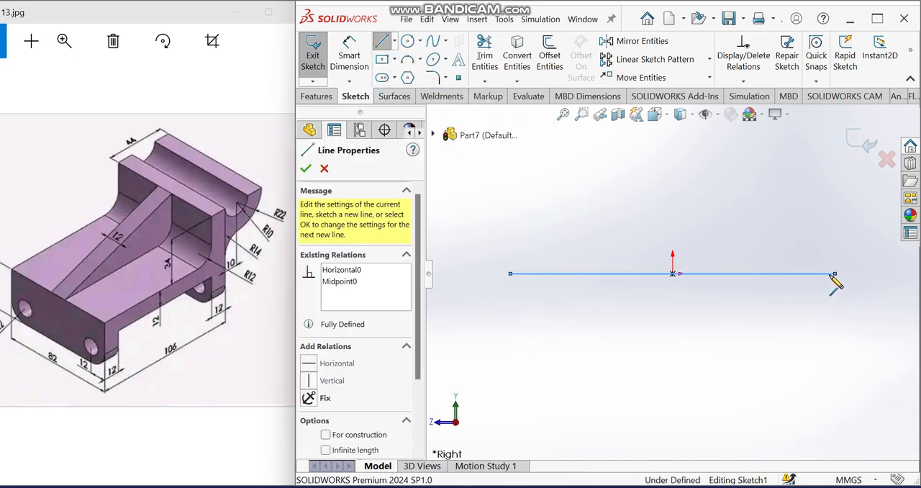
key(Escape)
- Dimension the horizontal base line to 82 mm
key(d)
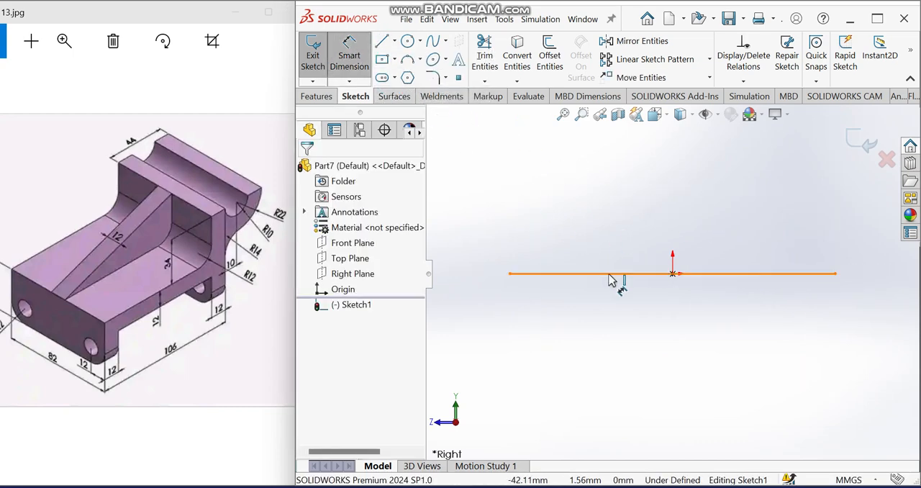
click(606, 274)
click(602, 356)
click(602, 358)
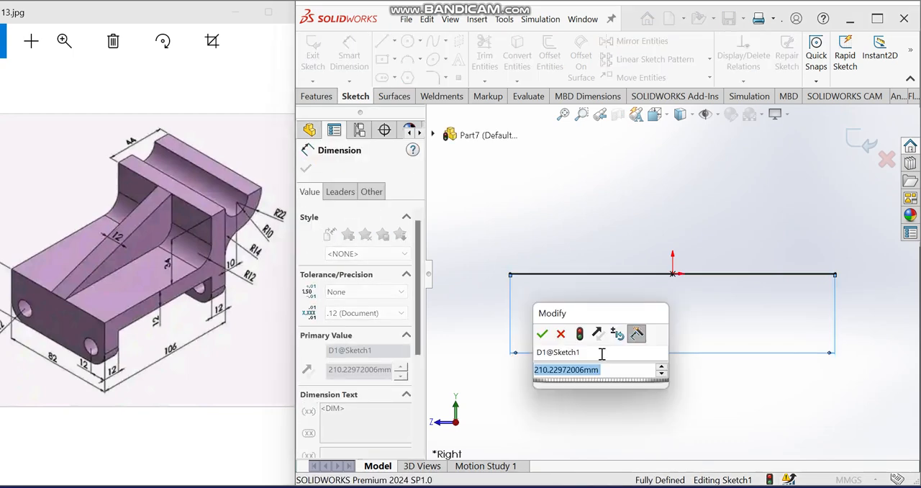
text(82)
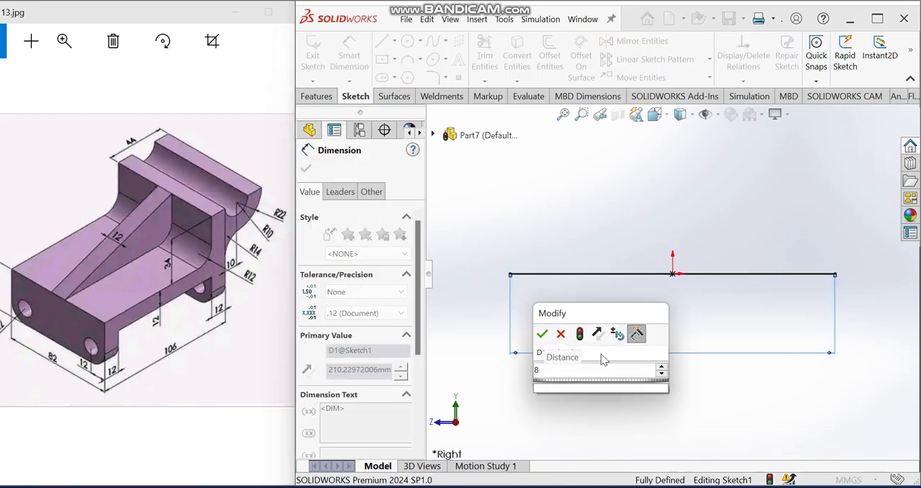
click(542, 334)
- From the base line's left end, sketch a leg about 15 mm deep, its 25 mm outer side, the plate's top edge and the wall's 19 mm inner side
click(383, 42)
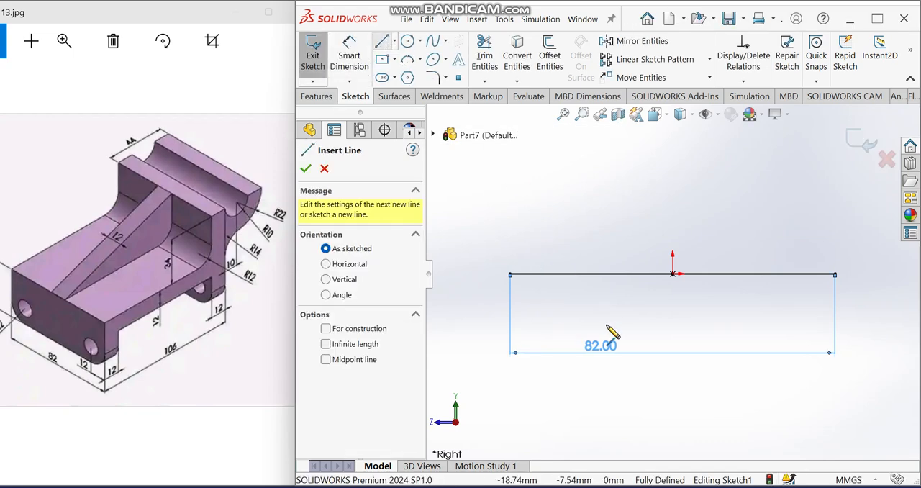
click(511, 329)
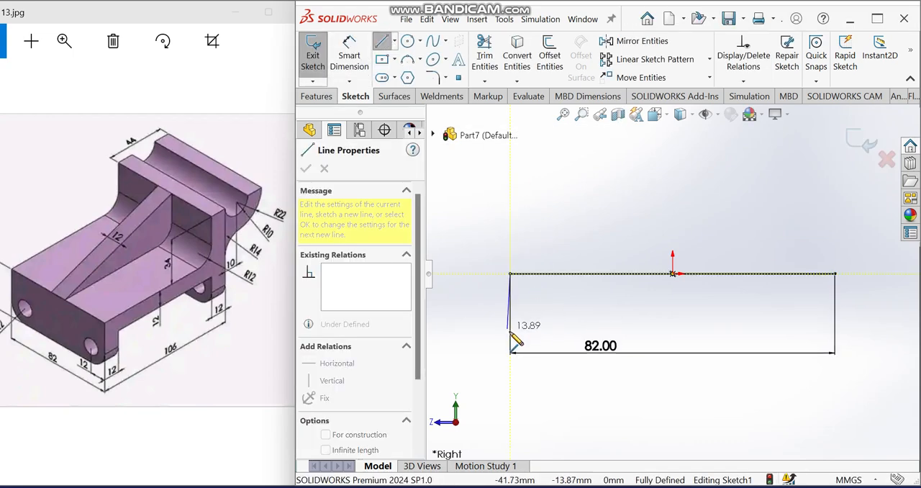
click(511, 332)
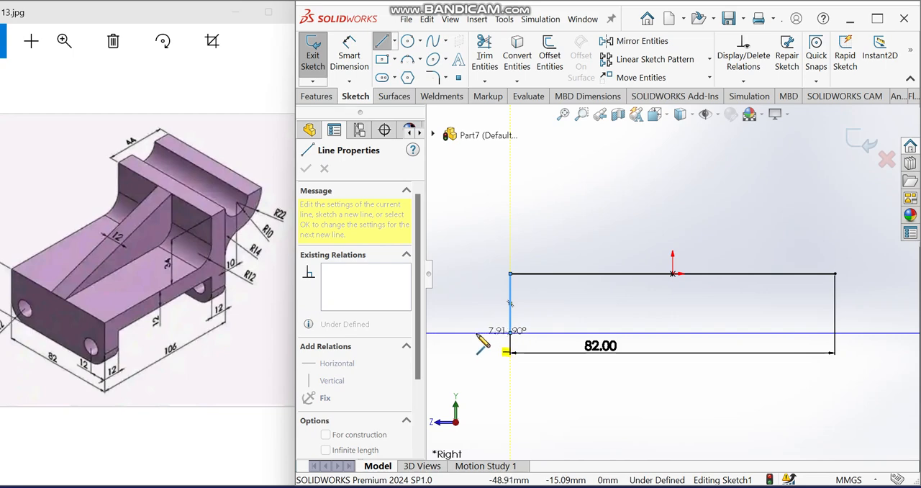
click(475, 332)
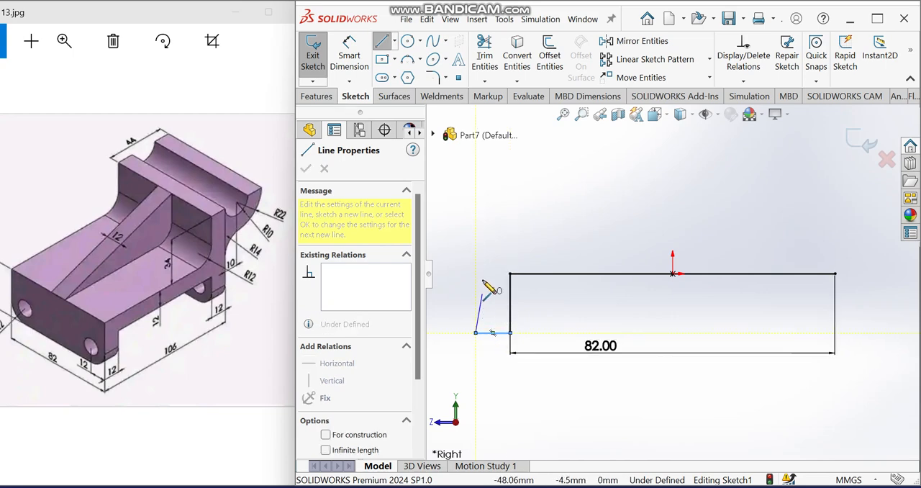
click(475, 235)
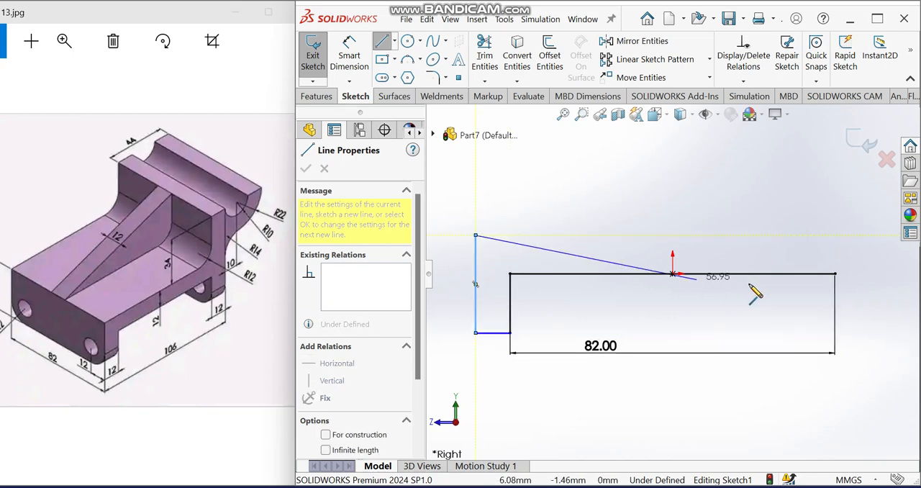
click(795, 236)
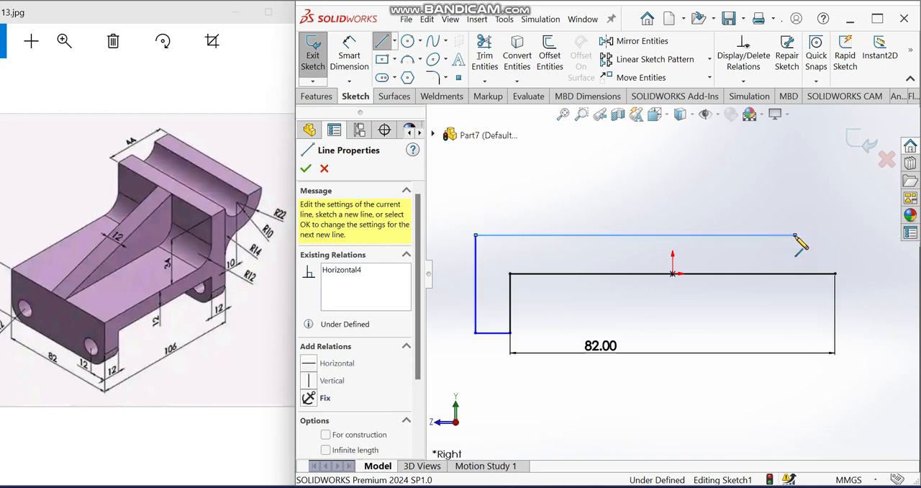
click(795, 158)
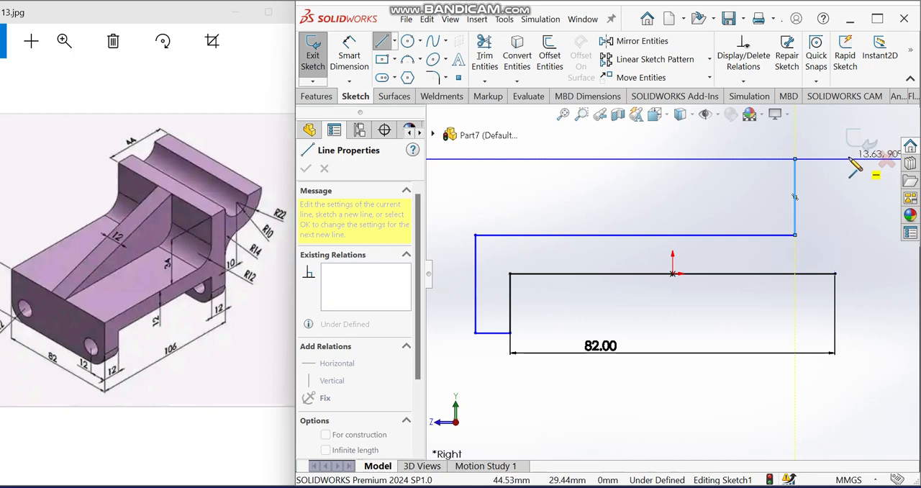
- Close the profile with the wall's top edge, an outer side about 44 mm long and the second leg, ending at the base line's right end
click(884, 161)
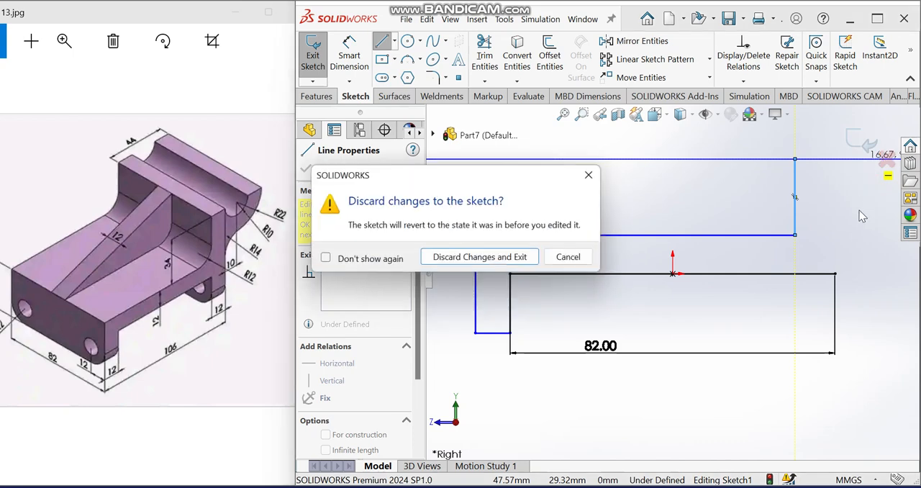
click(596, 181)
scroll(852, 171, up, 1)
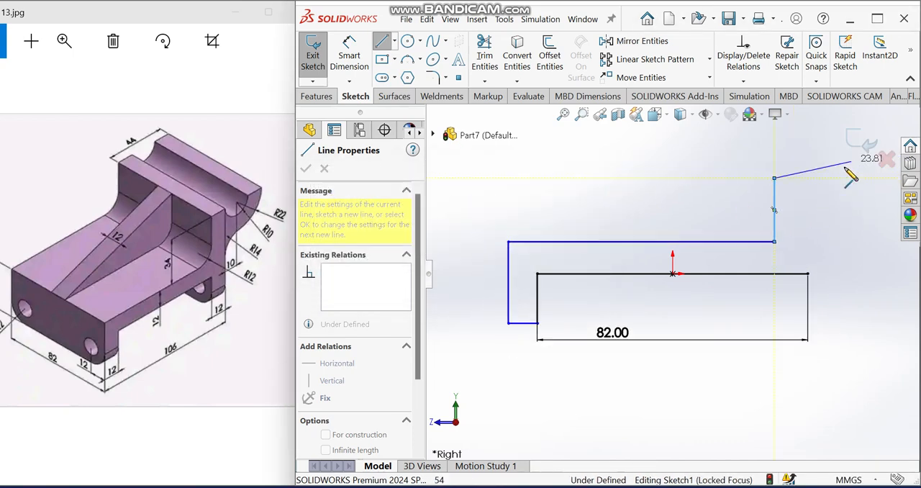
click(845, 178)
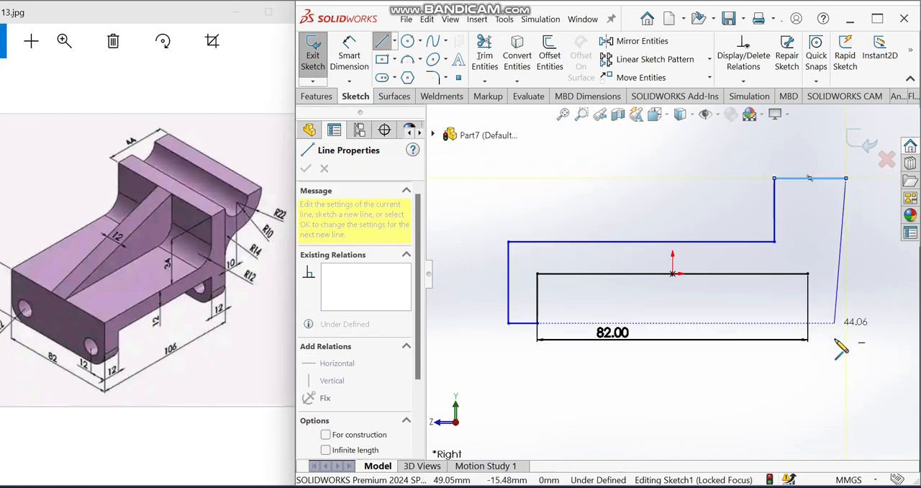
double_click(845, 323)
click(845, 323)
click(807, 323)
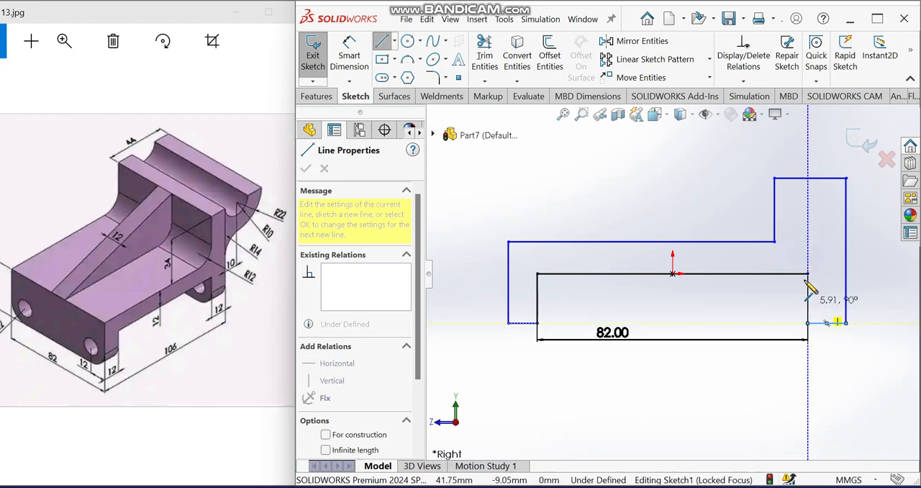
click(808, 274)
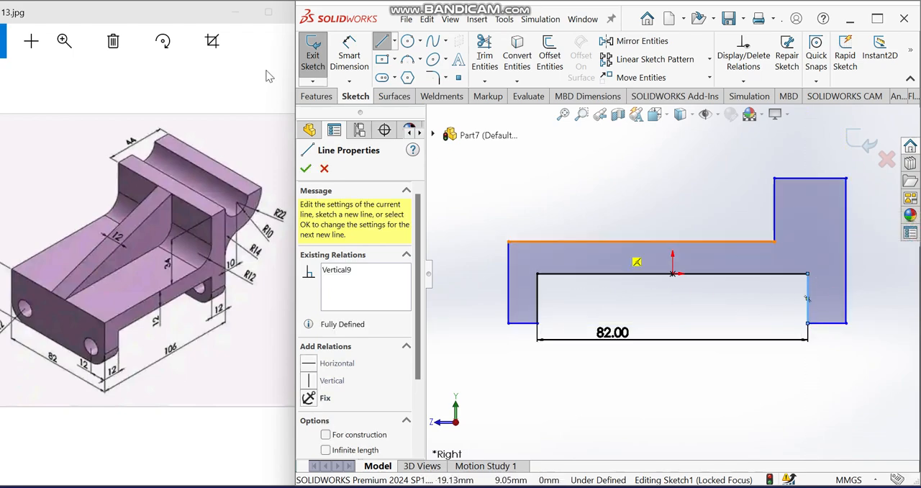
- Dimension the overall width between the profile's two outer vertical sides to 106 mm
click(349, 55)
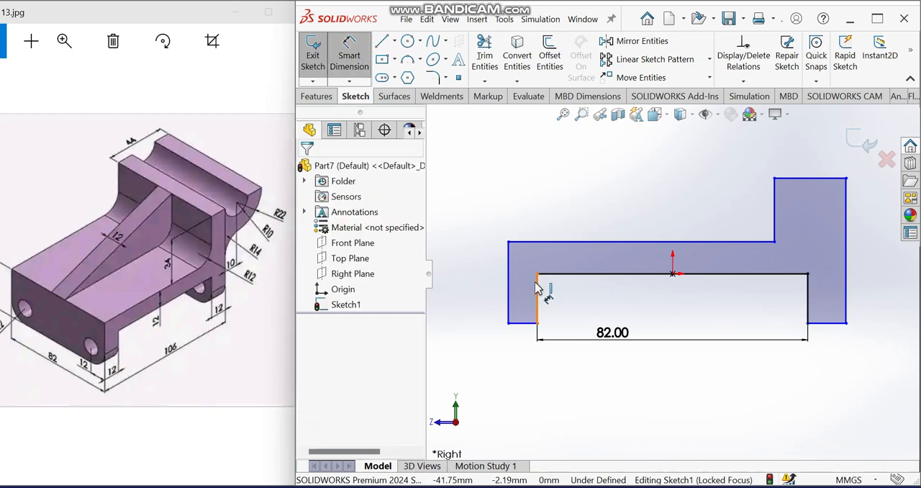
click(509, 322)
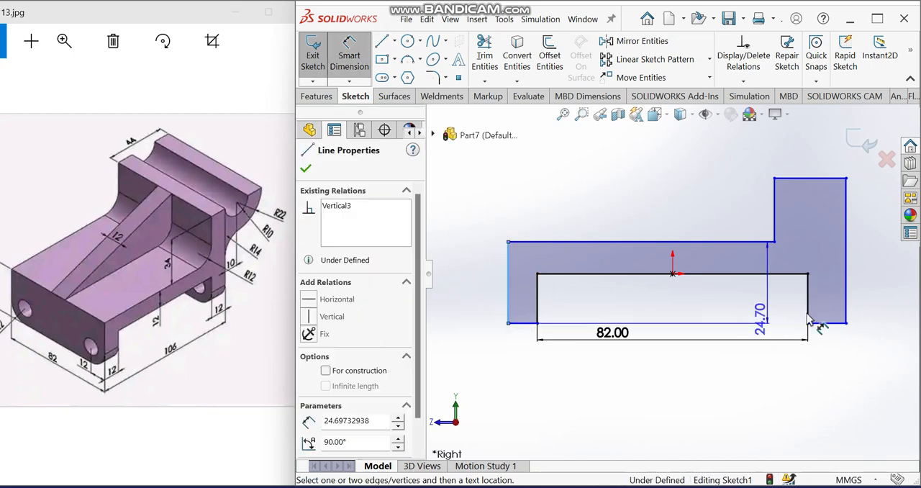
click(848, 320)
click(771, 377)
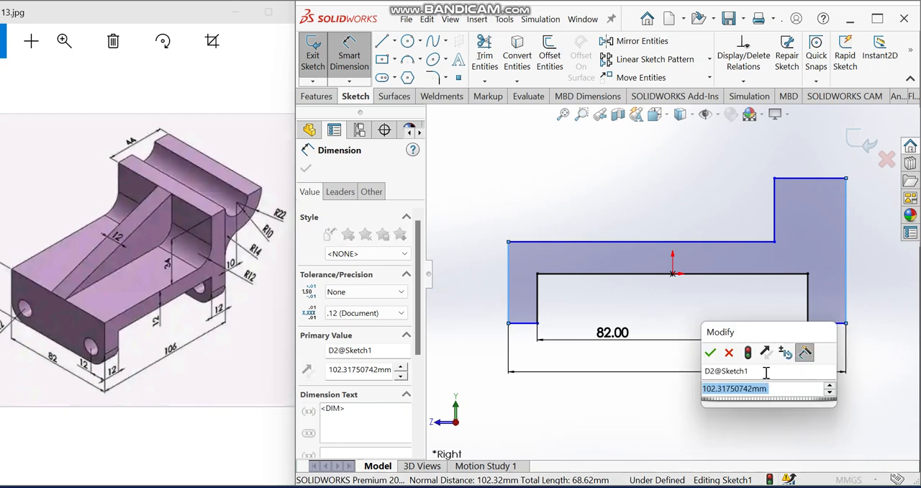
text(106)
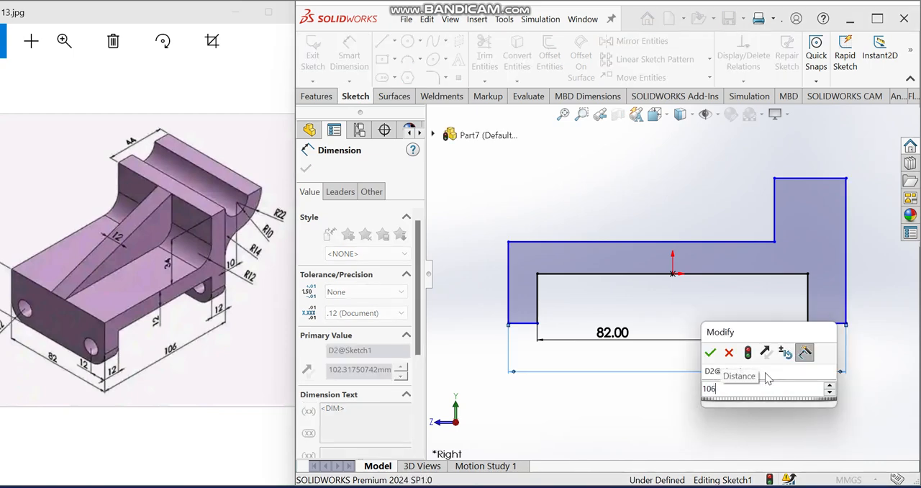
key(Return)
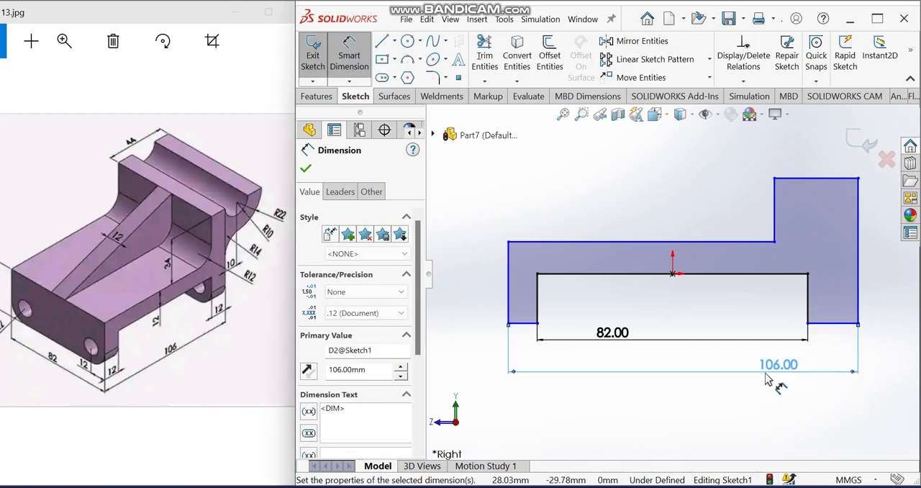
- Dimension the width of the left leg's bottom edge to 12 mm
click(524, 325)
click(508, 383)
text(12)
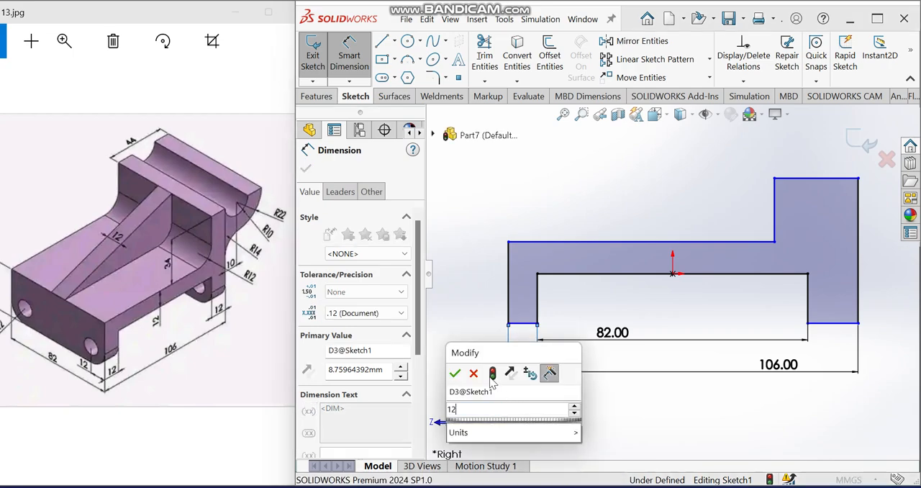
click(455, 372)
- Dimension the right leg's bottom edge as a driven dimension
click(834, 324)
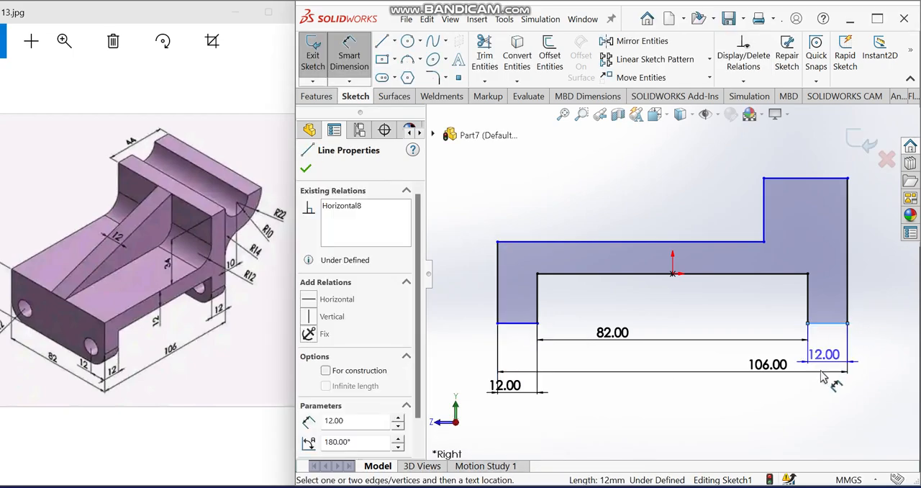
click(813, 401)
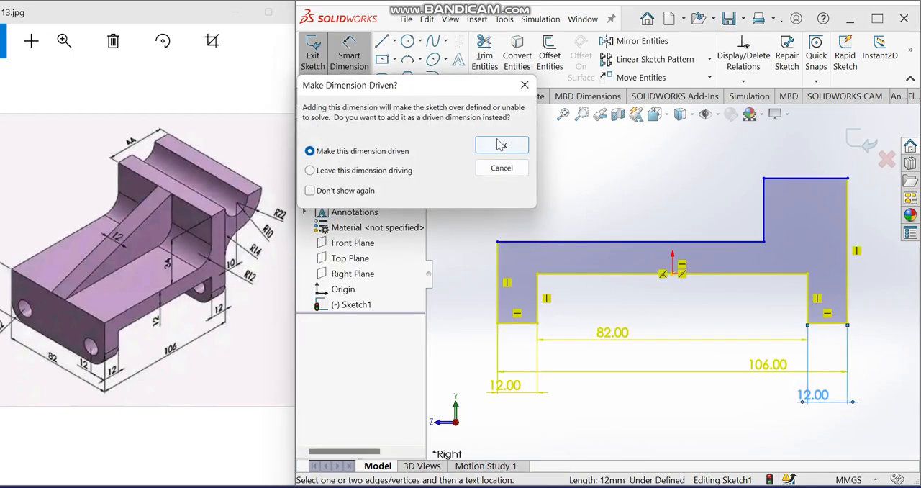
click(502, 145)
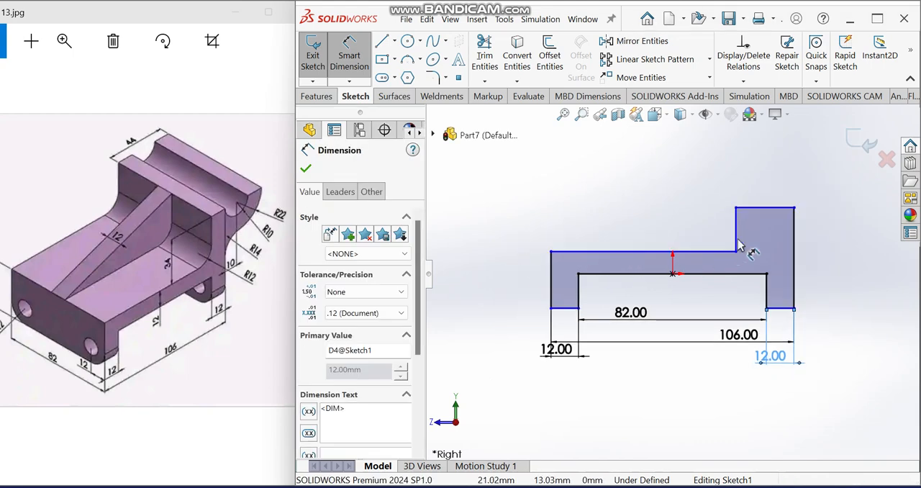
scroll(748, 238, down, 2)
key(Escape)
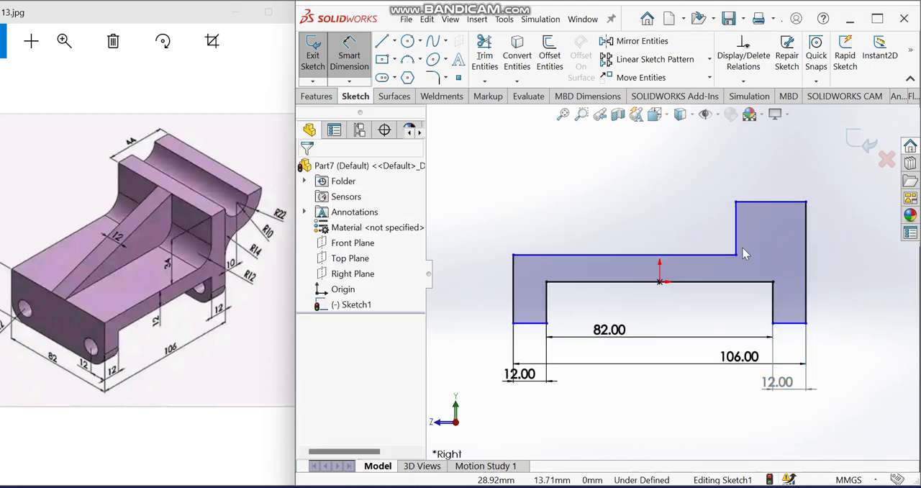
- Make the upright wall's inner edge collinear with the right leg's inner edge
click(736, 236)
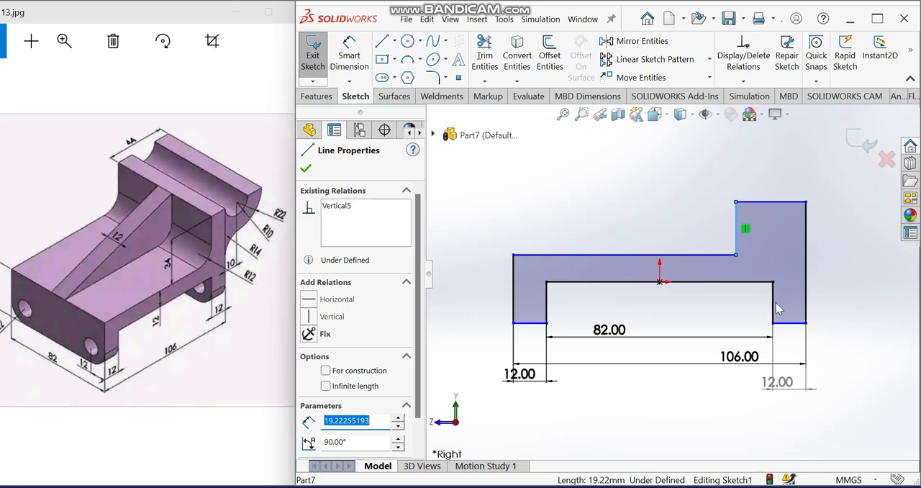
ctrl+click(774, 309)
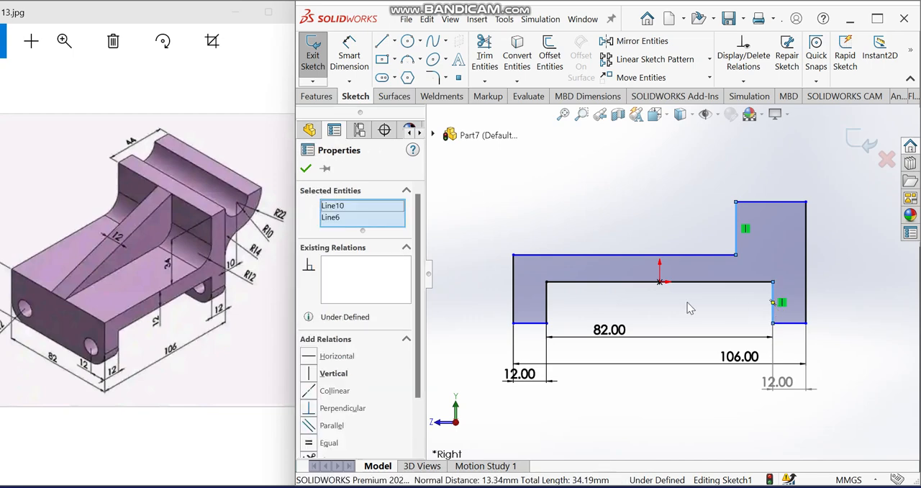
click(310, 391)
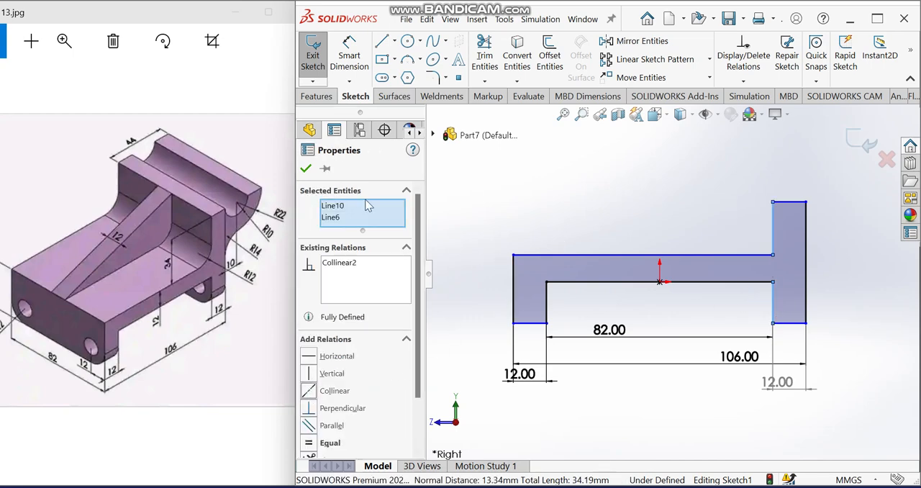
- Dimension the upright wall's height from the plate's top edge to the wall's top edge to 34 mm
click(349, 54)
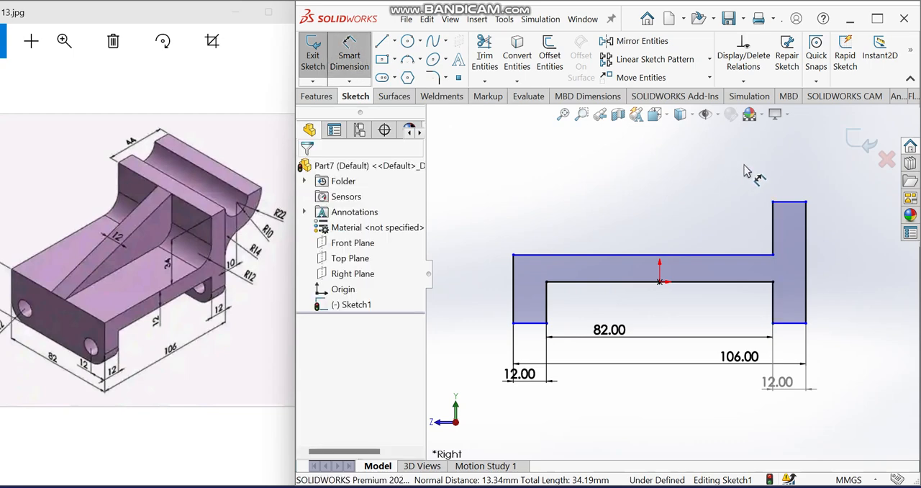
click(788, 202)
click(742, 255)
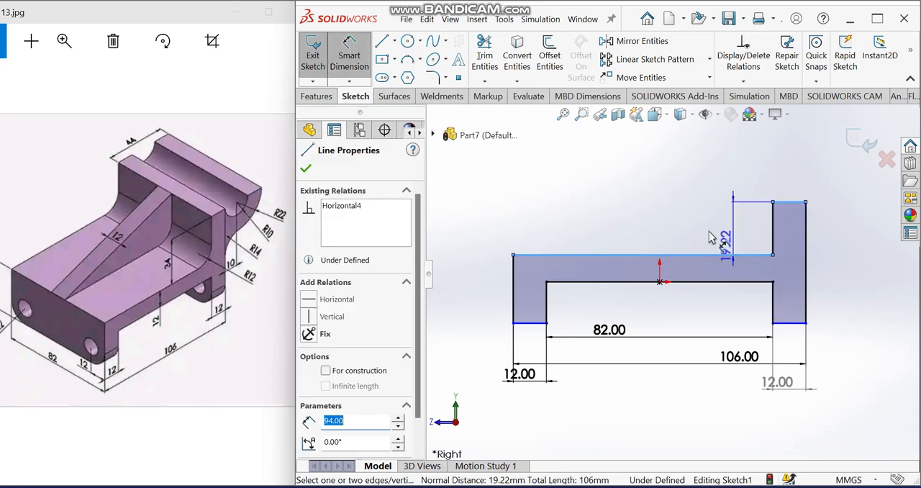
click(686, 219)
text(34)
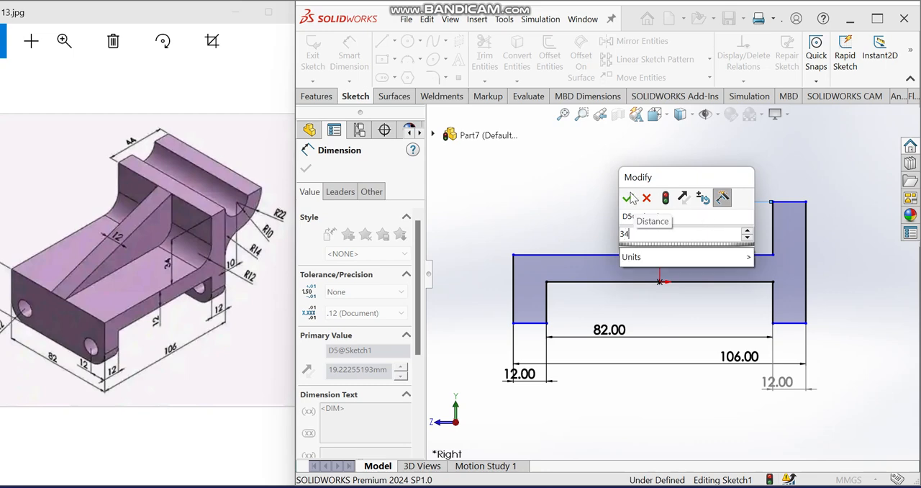
click(627, 198)
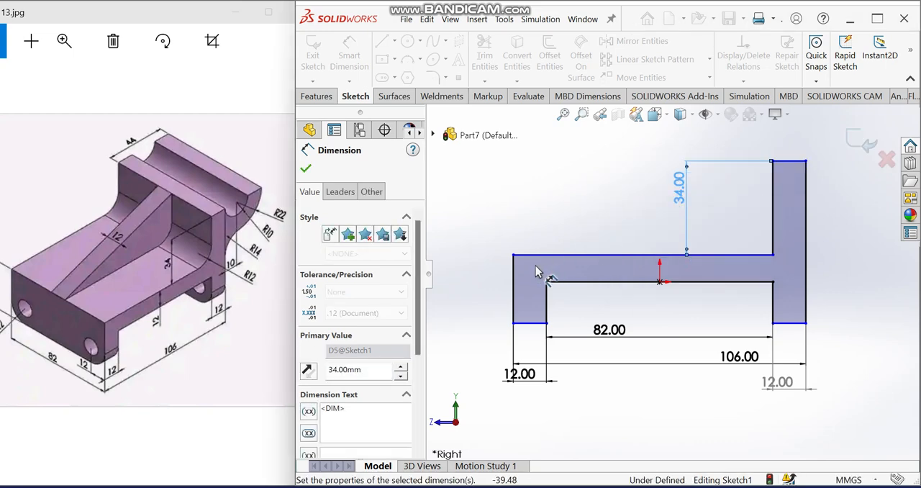
- Dimension the left leg's outer vertical side to 34 mm
click(513, 301)
click(484, 288)
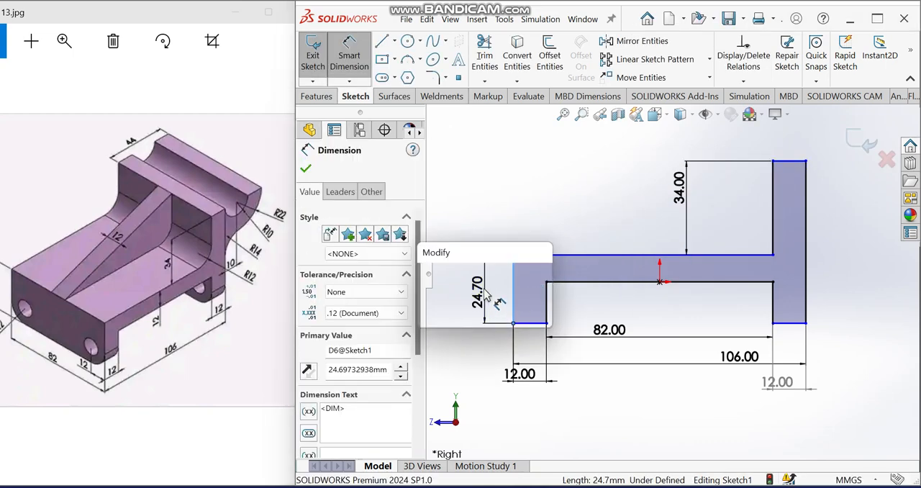
text(34)
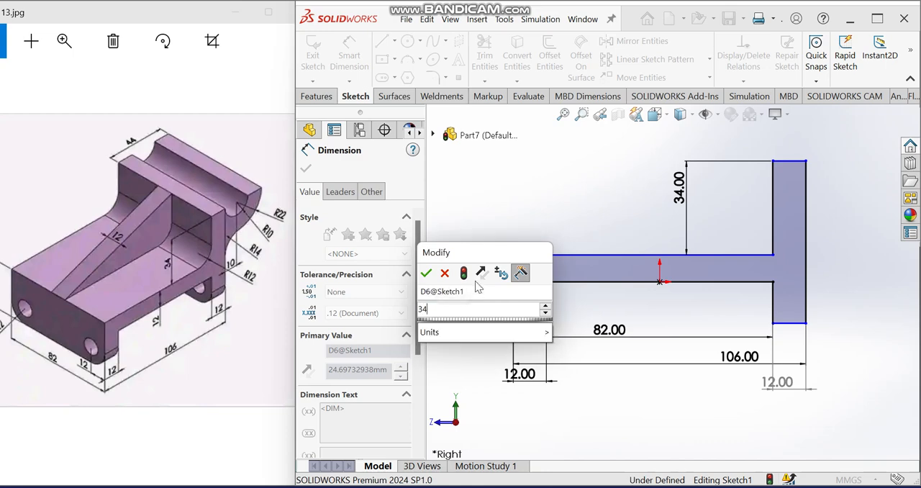
click(427, 275)
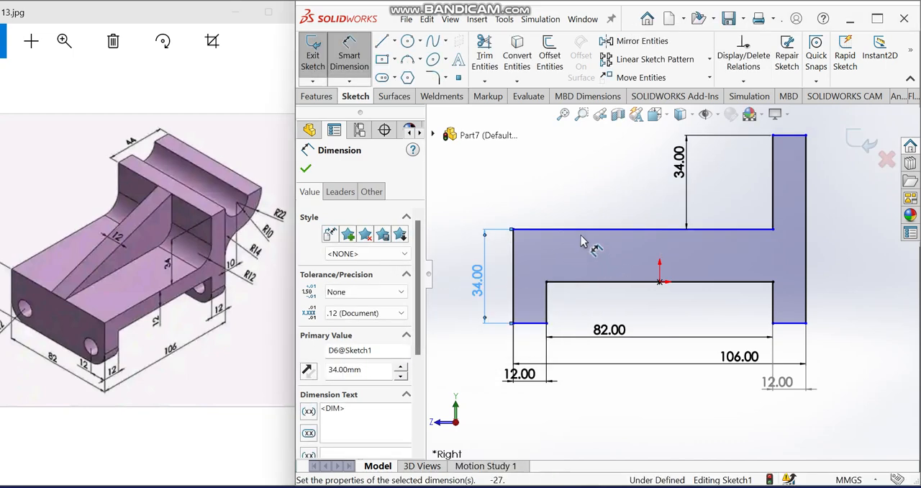
- Dimension the horizontal plate's thickness between its top and bottom edges to 12 mm
click(584, 231)
click(597, 282)
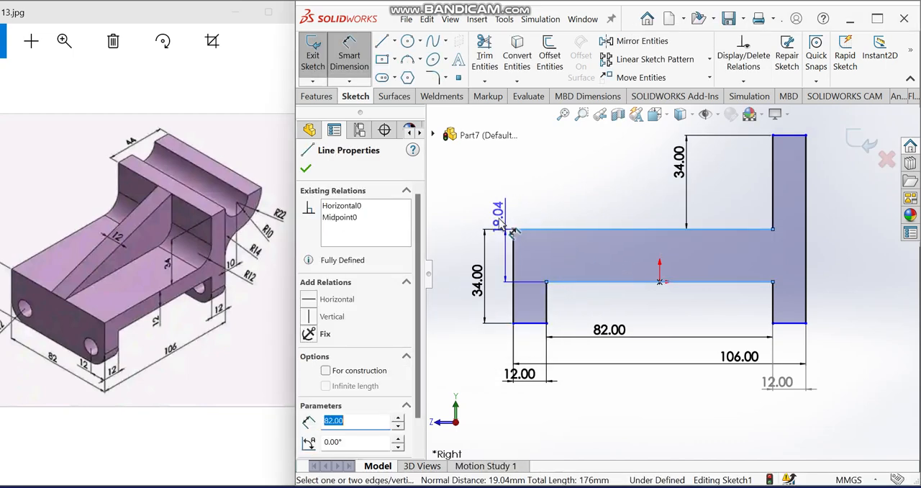
click(486, 223)
text(12)
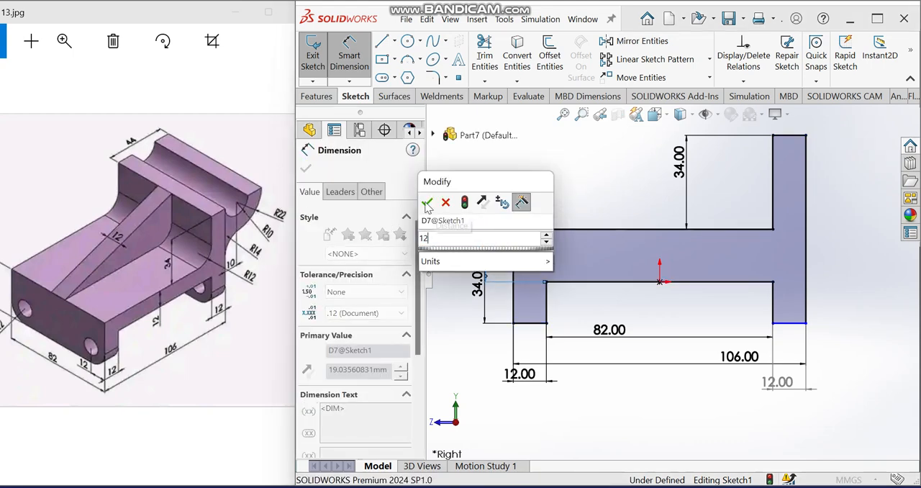
click(427, 203)
- Draw the sloping rib line from the upright wall's inner top corner to the plate's outer top-left corner
scroll(789, 232, up, 2)
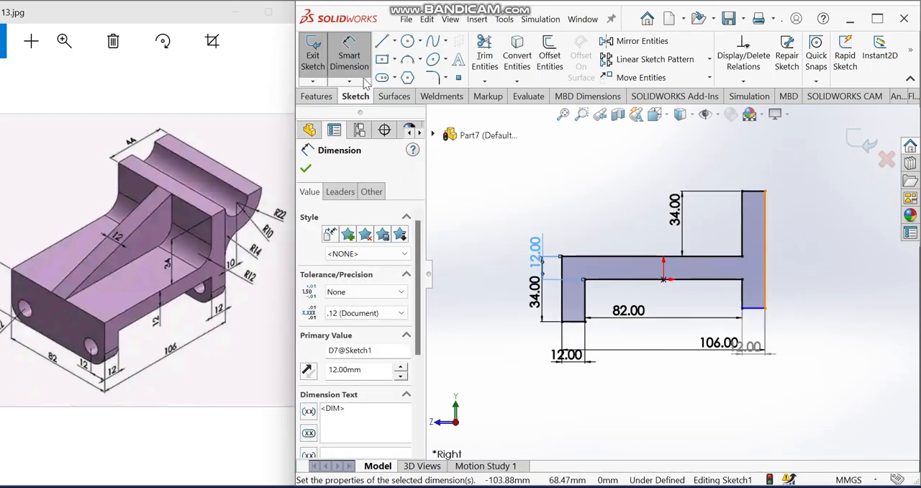
click(383, 41)
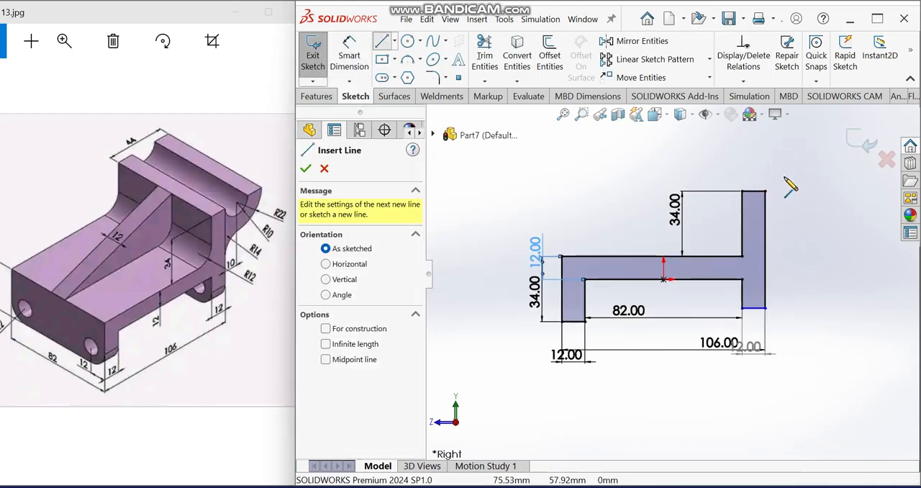
click(742, 190)
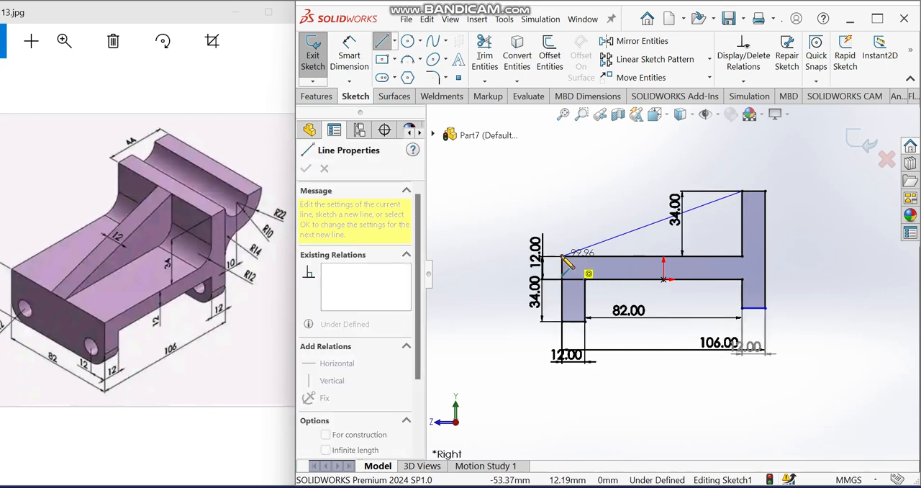
click(562, 257)
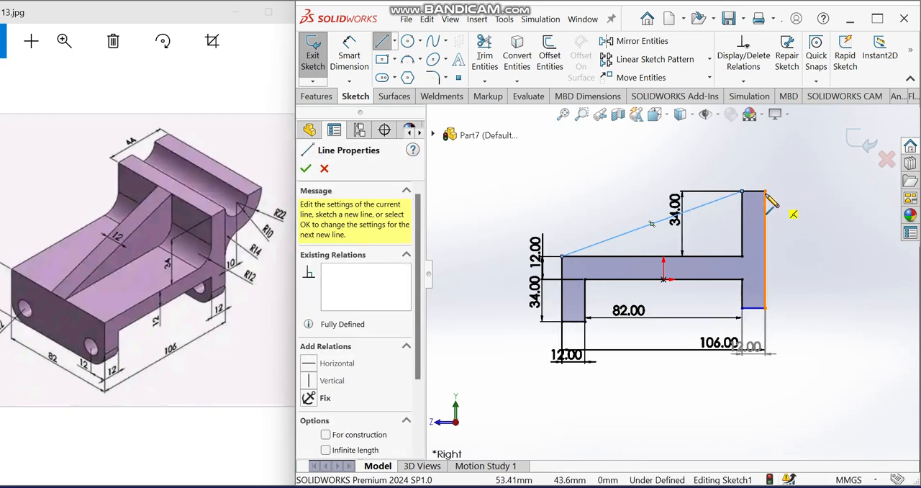
- Sketch a downward-bulging three-point semicircular arc of about 10 mm radius, starting at the upright wall's outer top corner and ending level with it
click(412, 62)
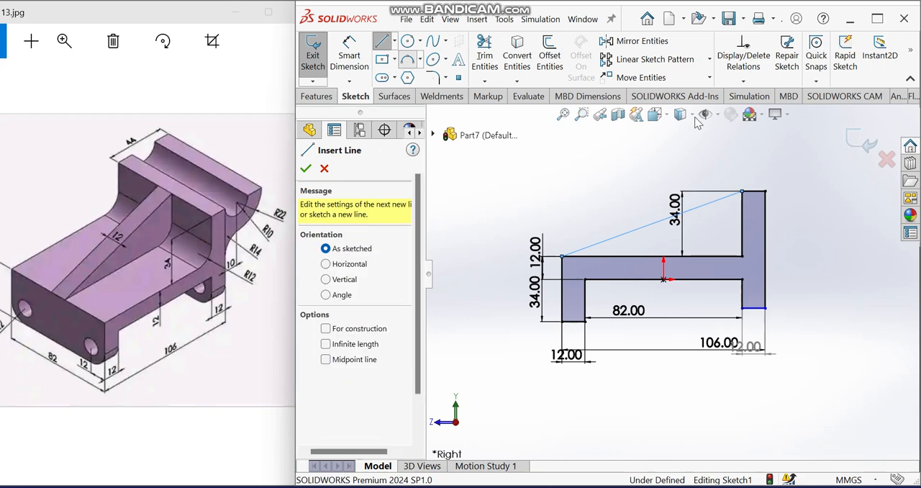
click(764, 191)
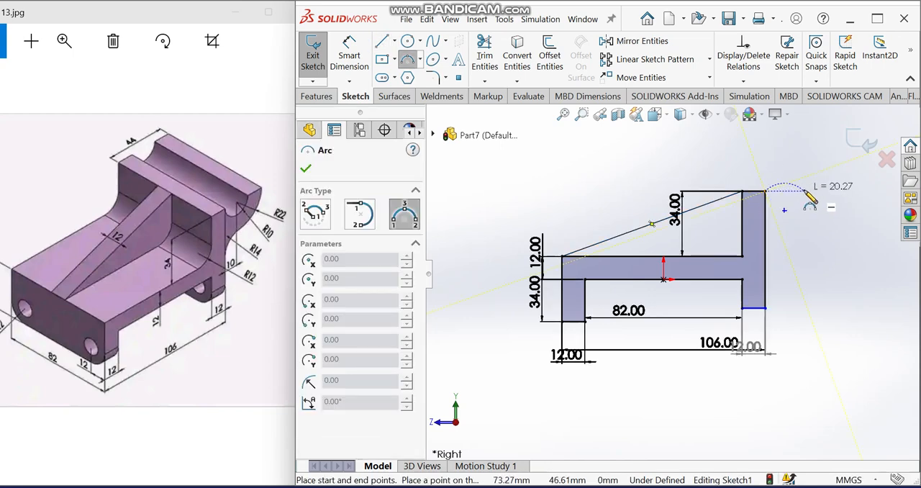
click(804, 191)
click(784, 210)
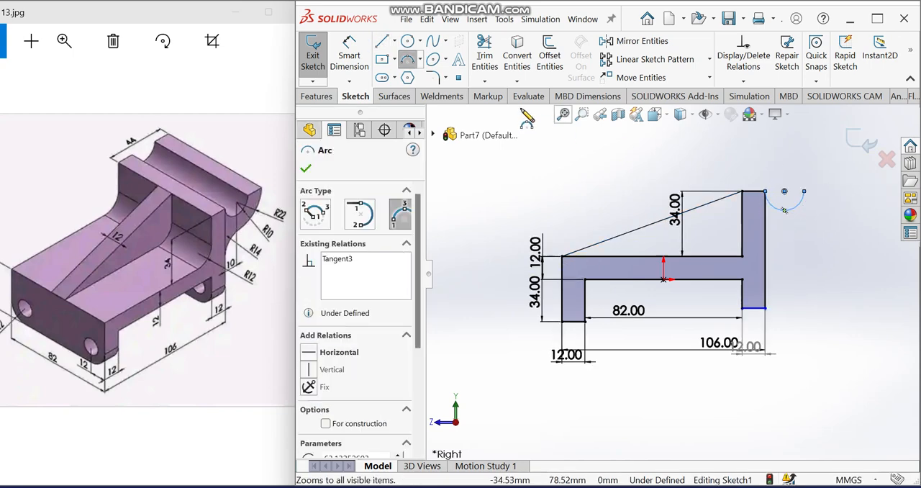
- Dimension the distance from the semicircular arc's centre to the upright wall's outer edge to 10 mm
click(349, 56)
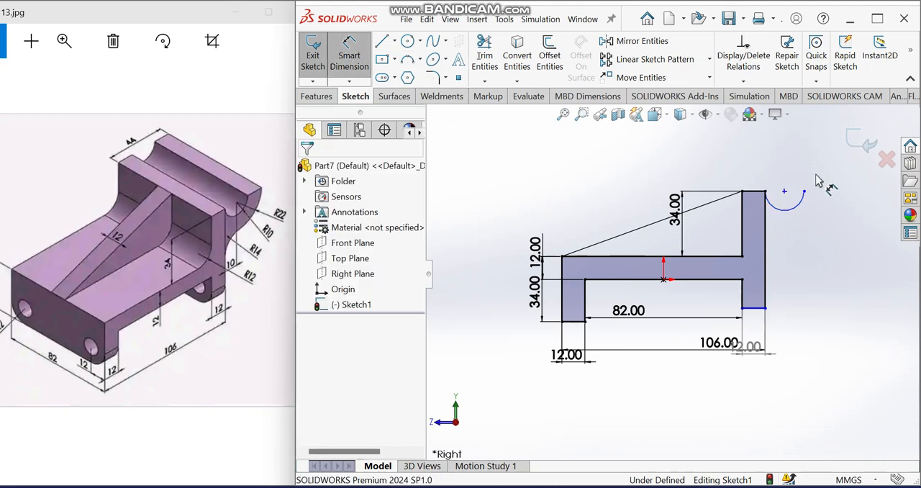
click(784, 191)
click(765, 215)
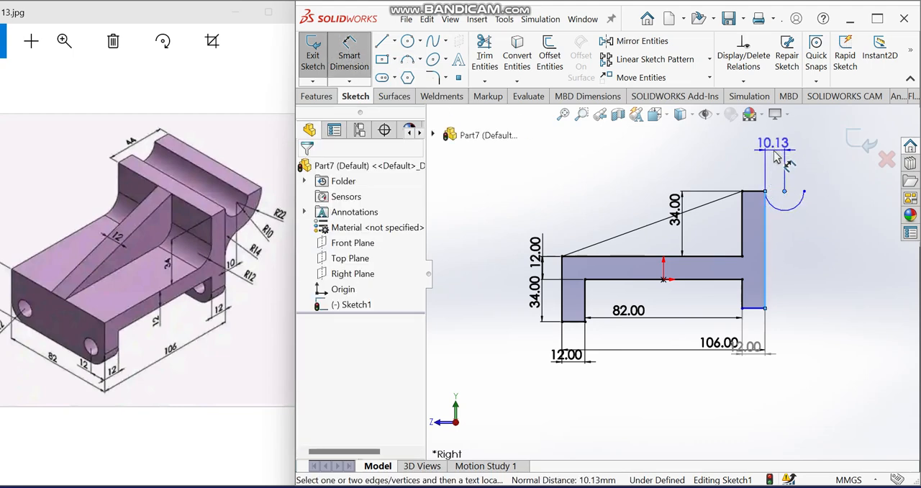
click(776, 155)
text(1)
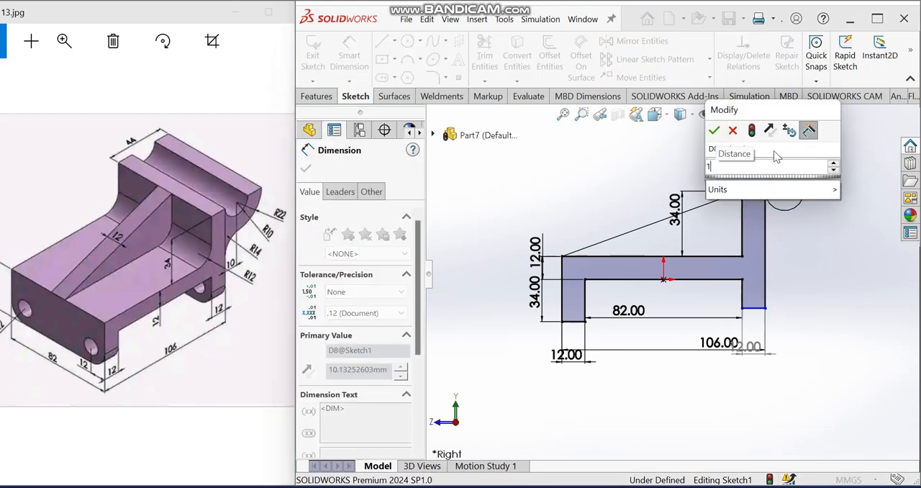
text(0)
click(715, 131)
- Draw a horizontal line about 22 mm long outward from the semicircular arc's free end
click(384, 42)
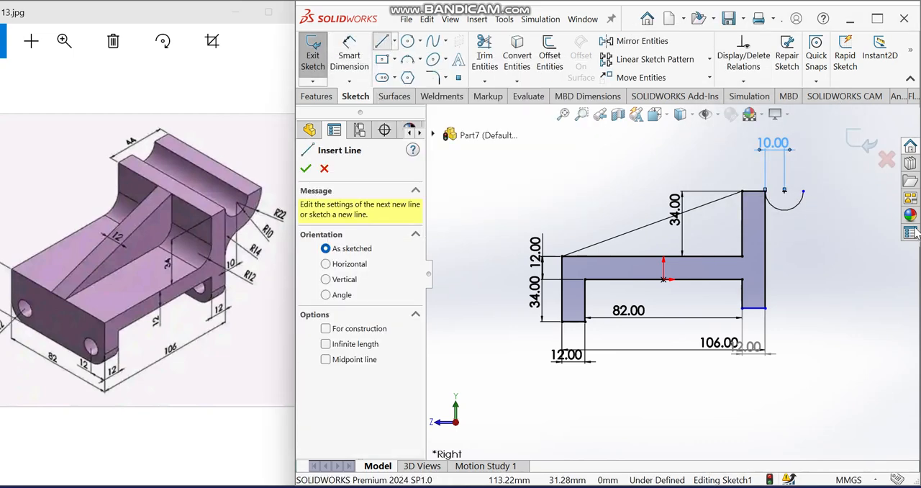
click(803, 192)
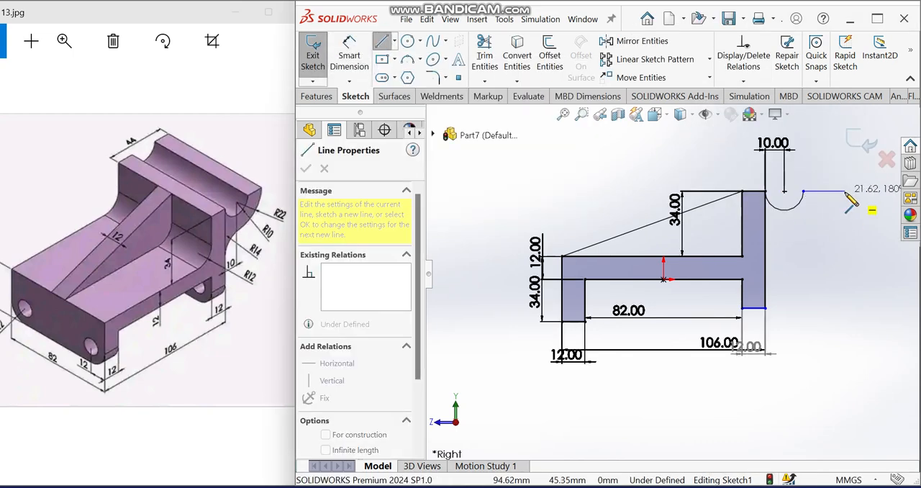
click(844, 192)
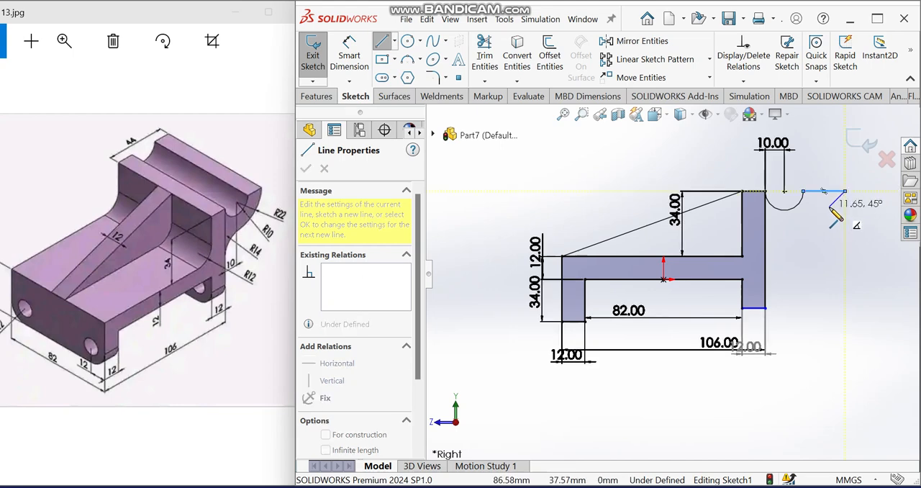
key(Escape)
- Dimension the distance from the upright wall's inner top corner to the short horizontal line's outer end to 44 mm
click(349, 58)
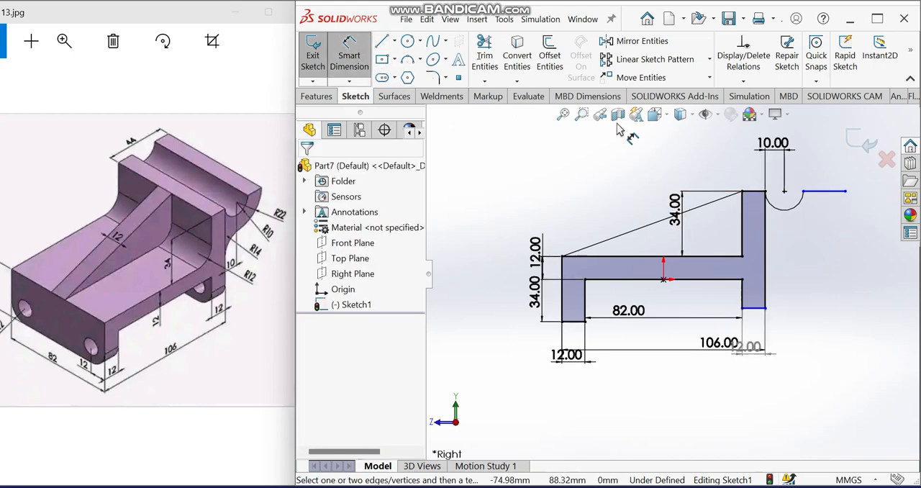
click(745, 192)
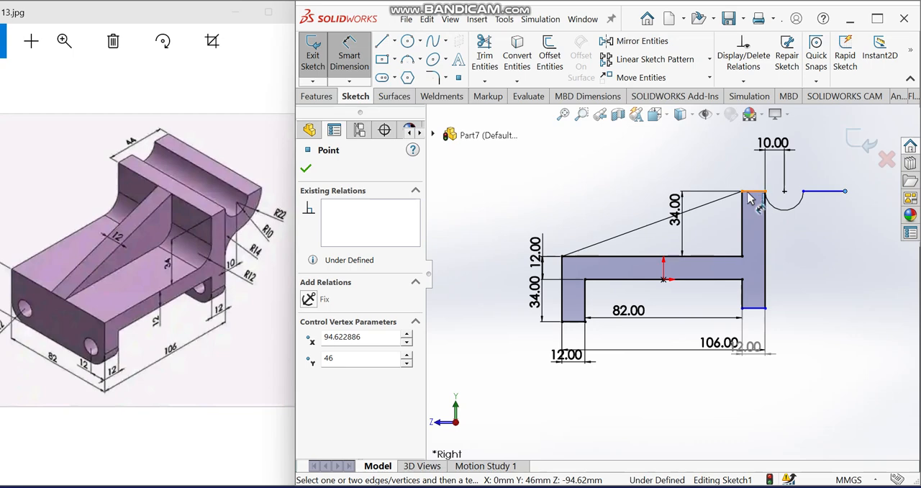
click(844, 190)
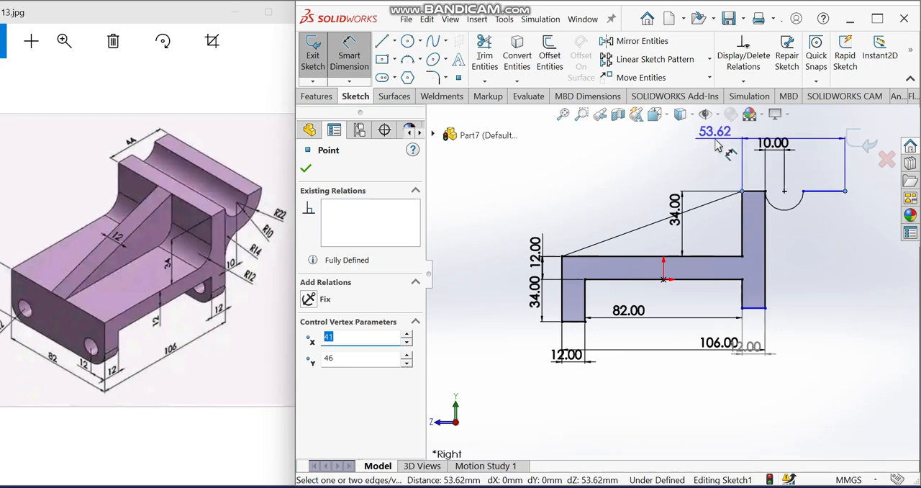
click(718, 146)
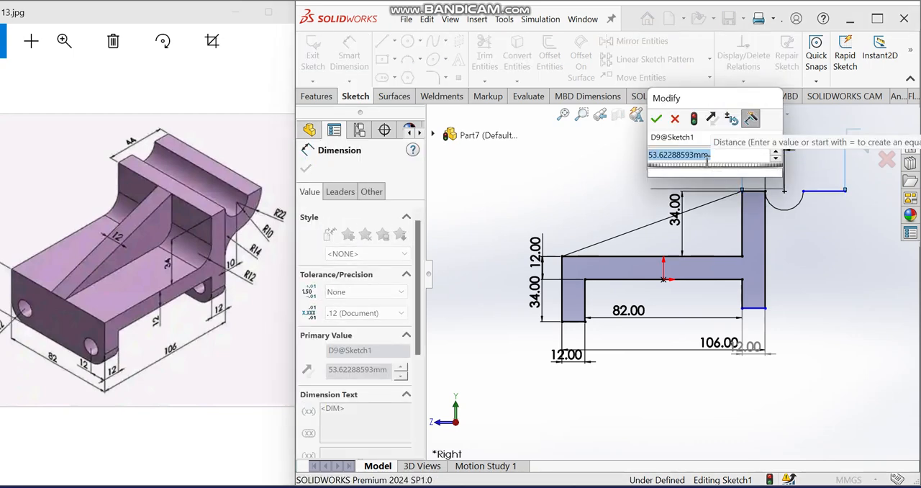
text(44)
key(Return)
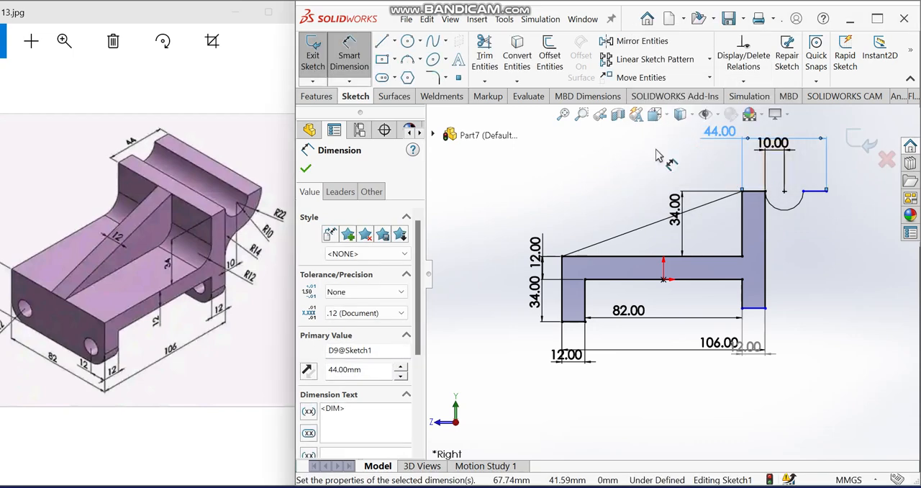
- Sketch a three-point arc of about 32 mm radius from the short horizontal line's outer end, curving down and back below the semicircle
click(409, 61)
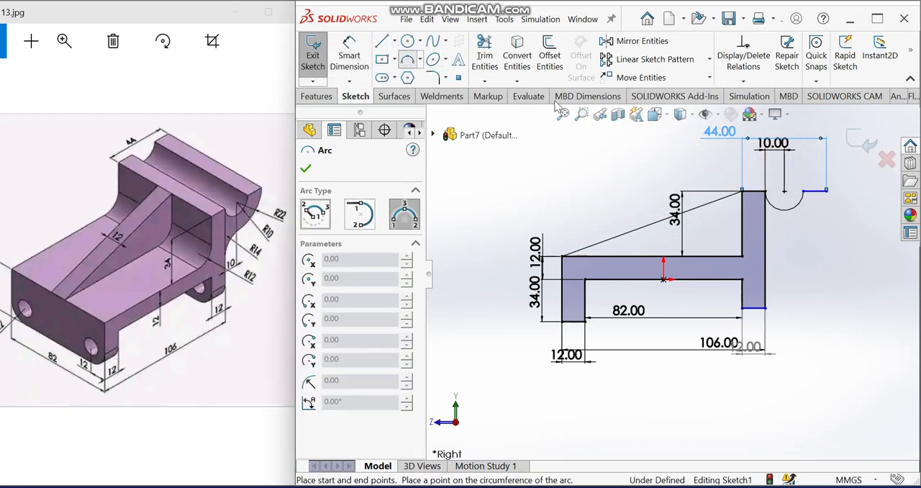
click(826, 191)
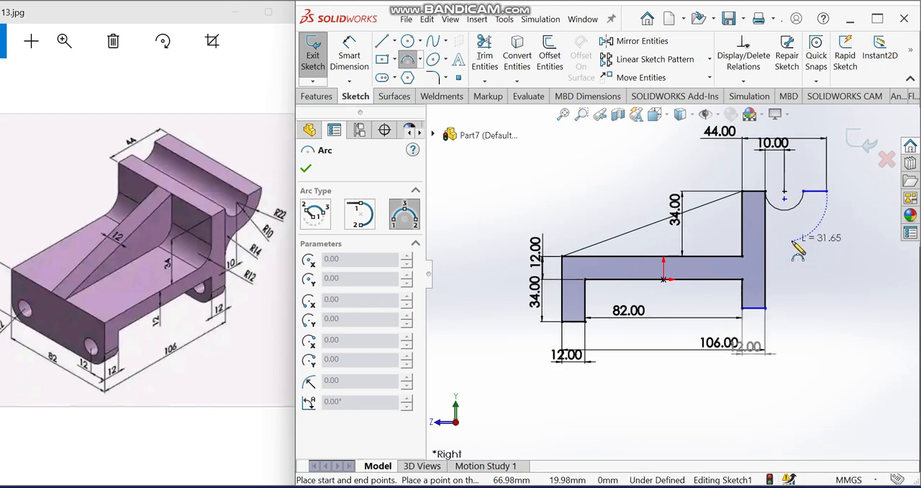
click(785, 244)
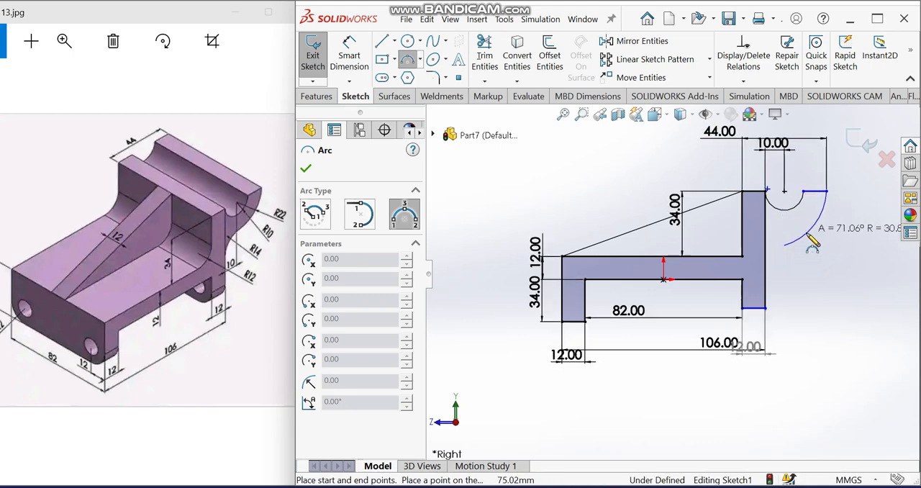
click(813, 225)
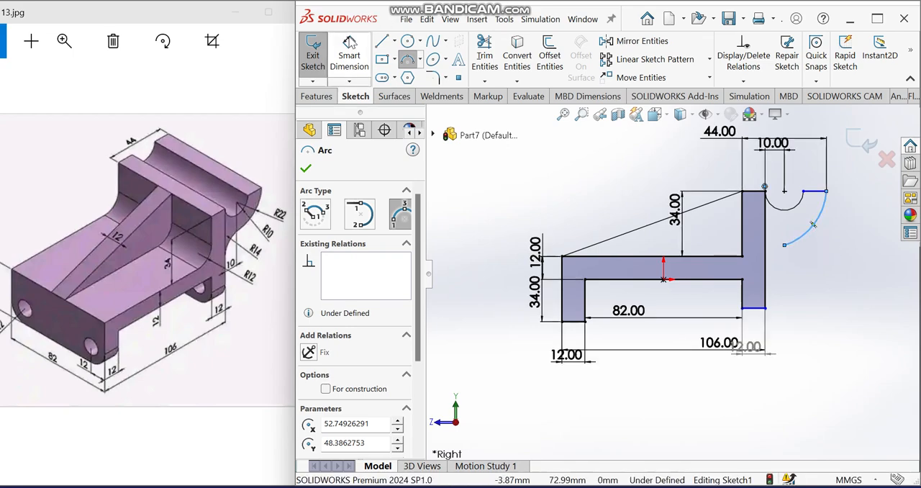
- Dimension the outer arc's radius to 22 mm
click(347, 38)
click(811, 227)
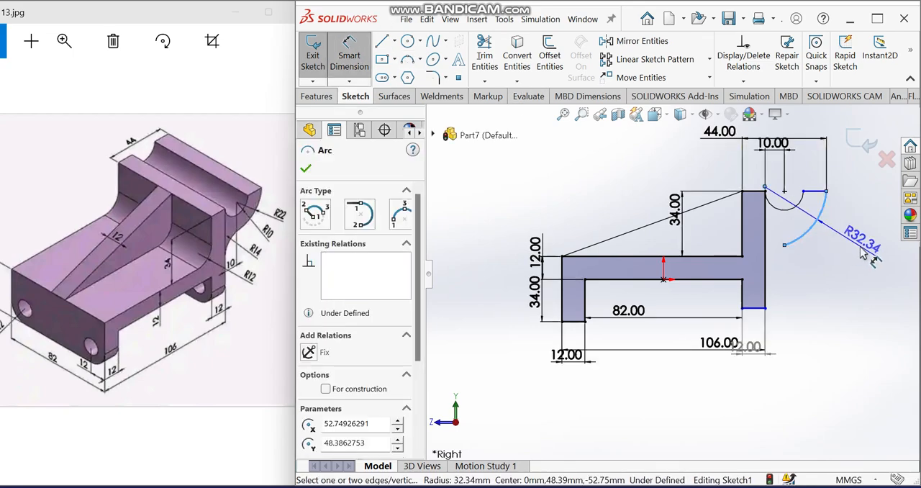
click(813, 245)
text(22)
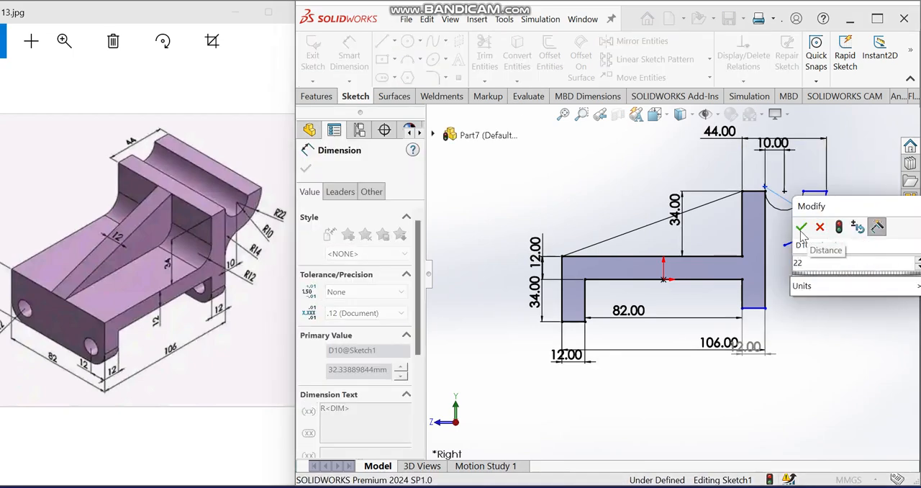
click(801, 228)
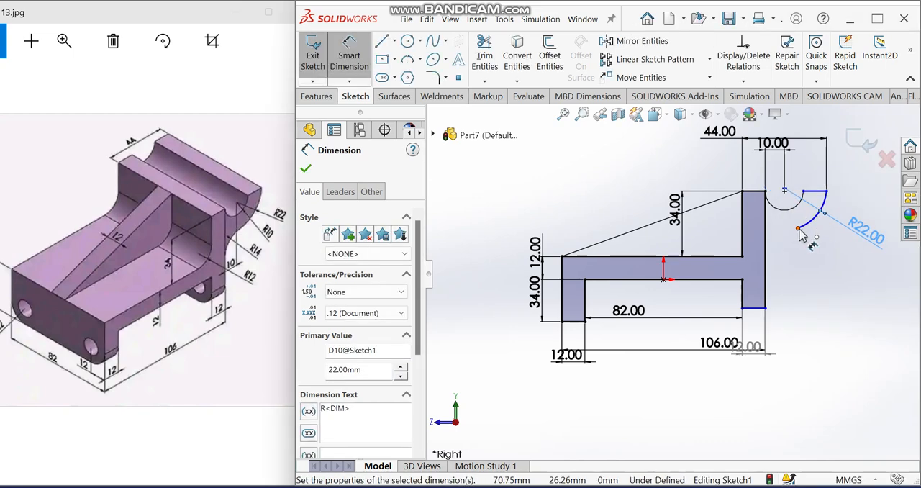
click(798, 229)
key(Escape)
key(Escape)
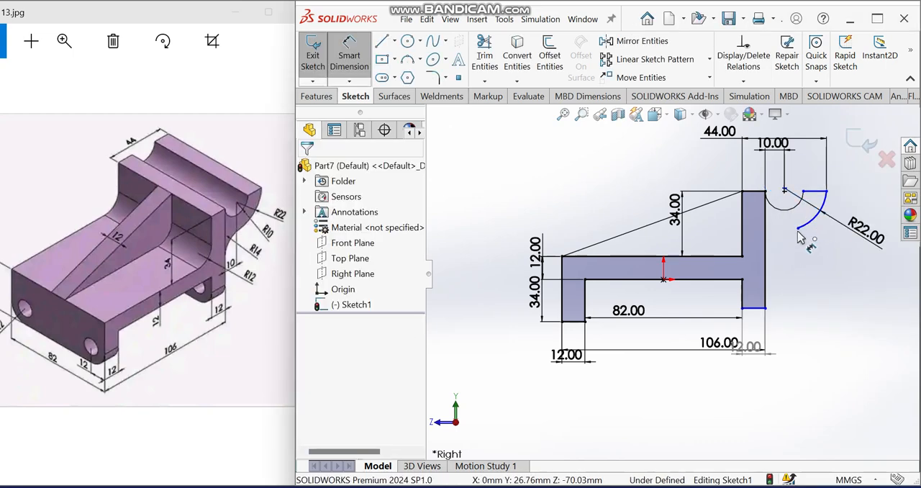
- Move the outer arc's free end beneath the semicircle's centre and join it to the upright wall with a three-point arc of about 45 mm radius
drag(798, 232, 816, 257)
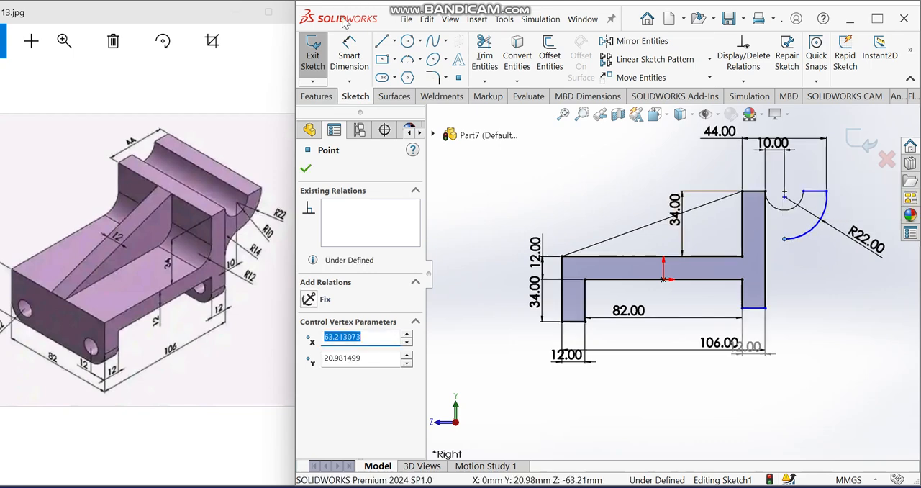
click(408, 62)
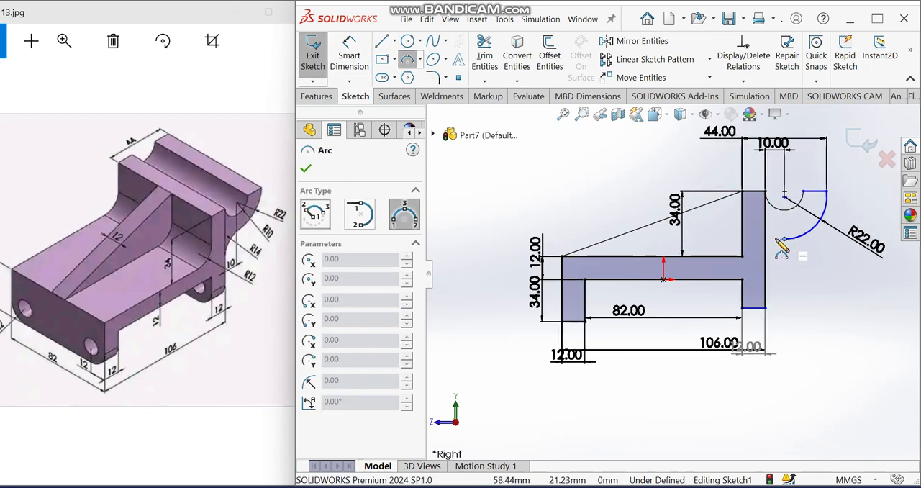
click(784, 239)
click(765, 253)
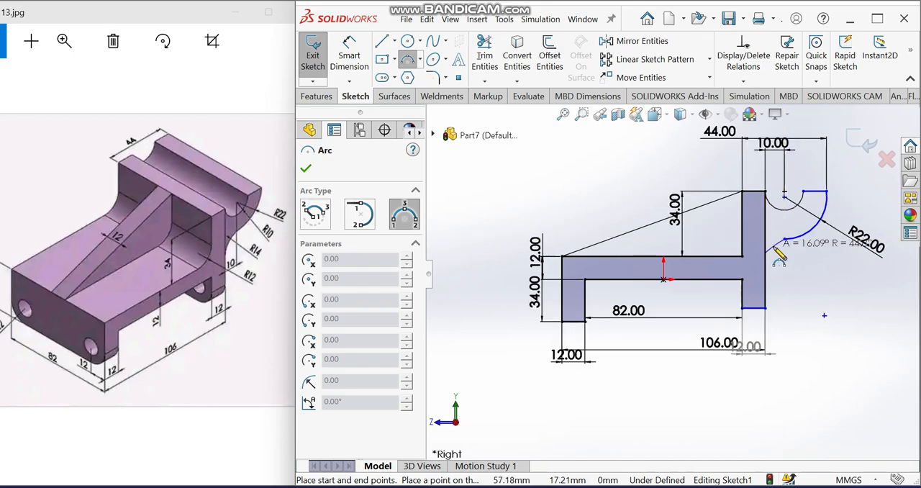
click(774, 246)
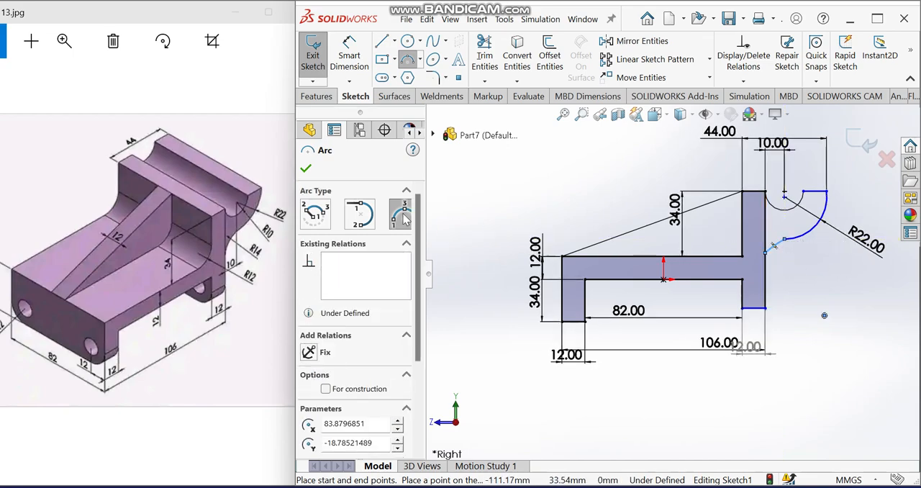
- Try to dimension the connecting arc's radius to 14 mm
click(336, 56)
click(775, 247)
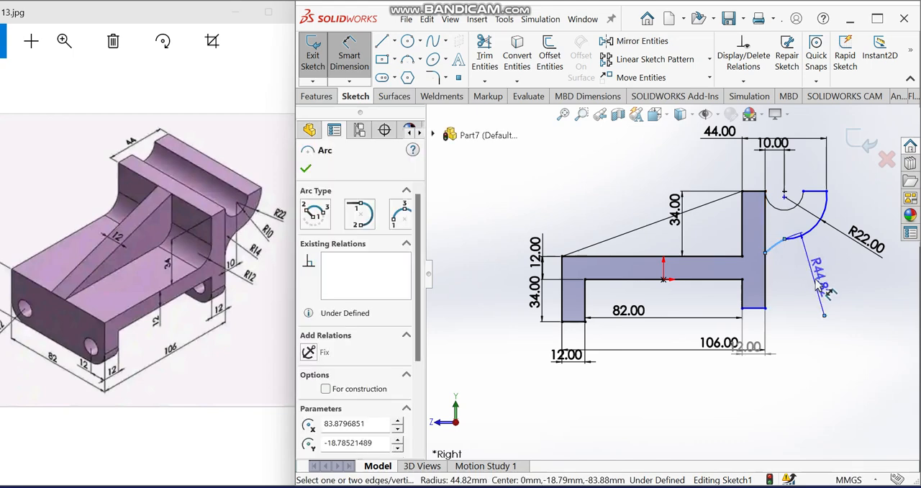
click(808, 289)
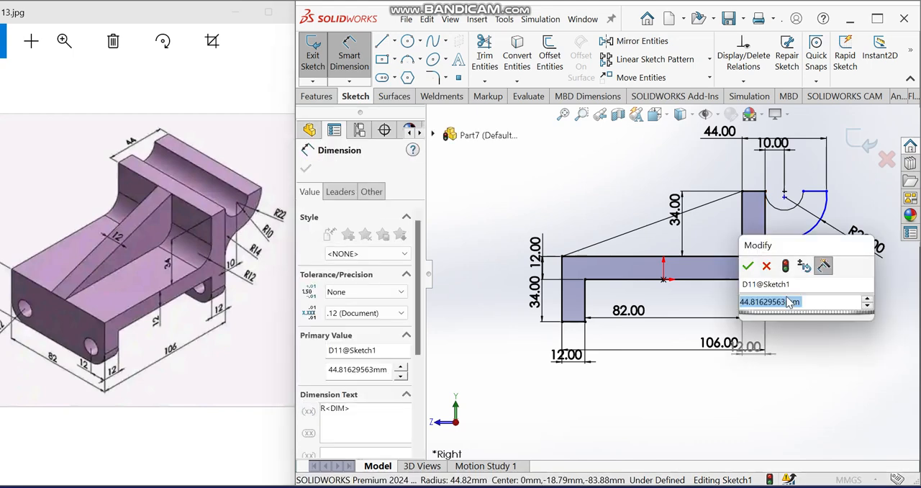
text(14)
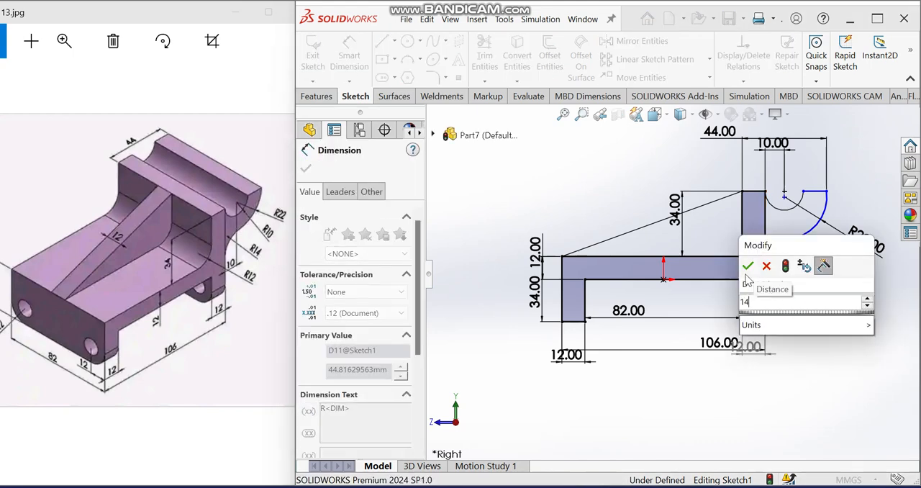
key(Return)
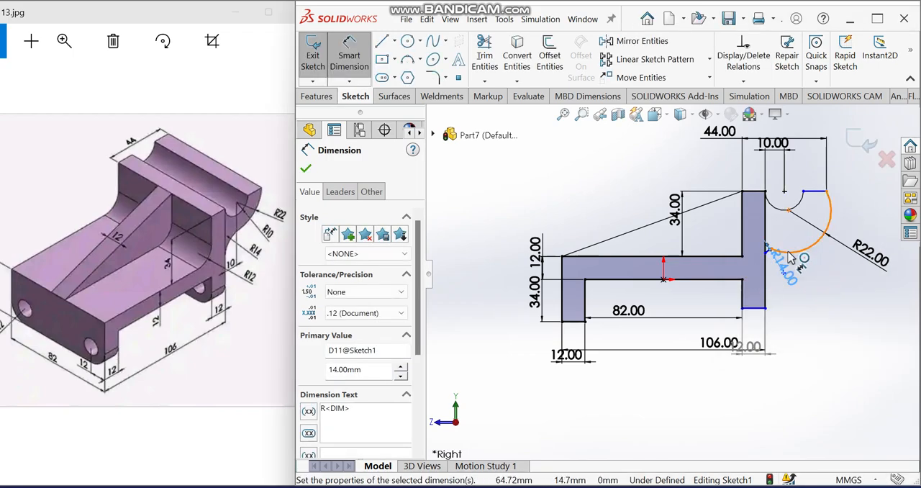
key(ctrl+z)
- Lower the connecting arc's end on the wall, shift its junction with the outer arc towards the wall, and delete its radius dimension
scroll(811, 246, down, 2)
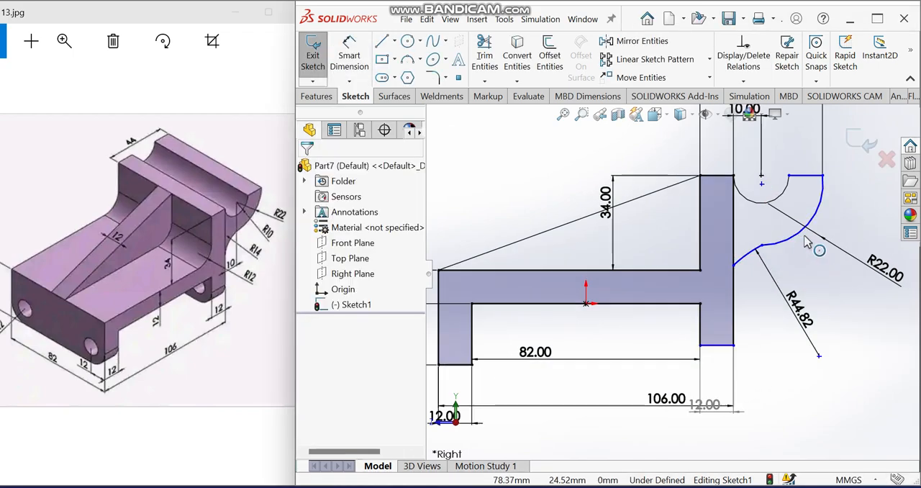
mouse_move(734, 267)
mouse_down()
mouse_move(742, 282)
mouse_move(739, 274)
mouse_up()
click(784, 297)
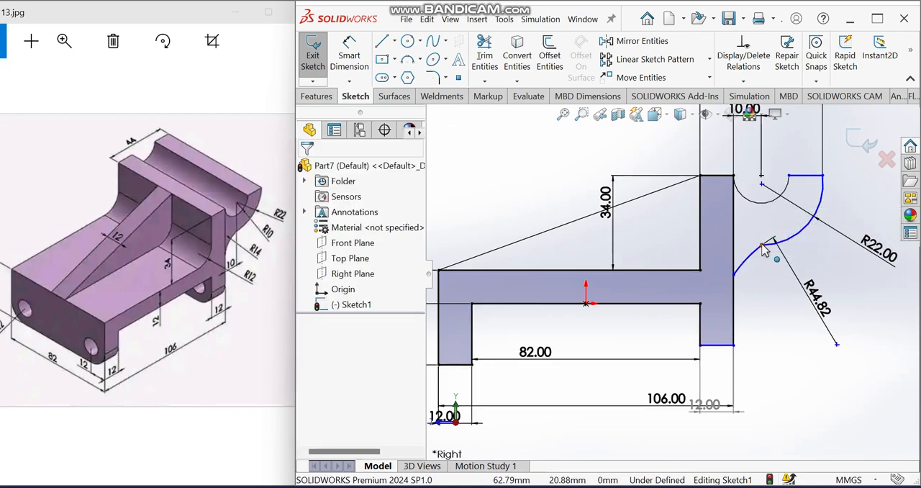
drag(762, 247, 749, 251)
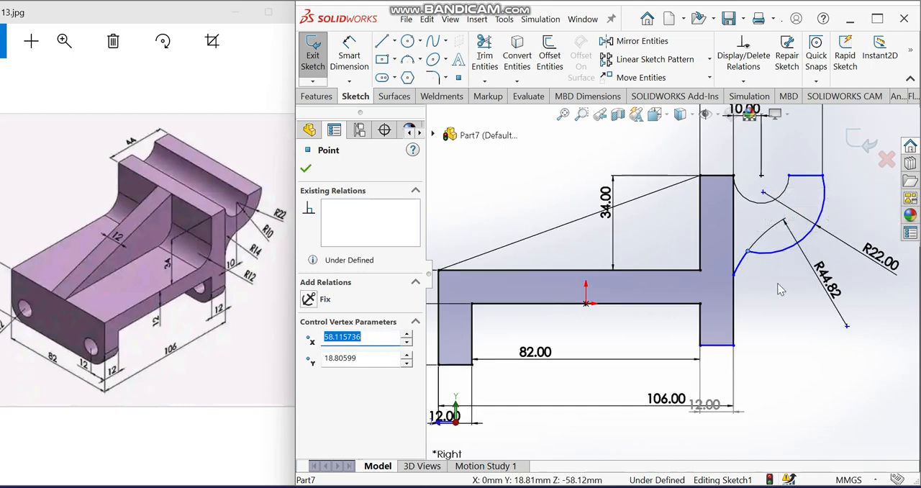
click(825, 286)
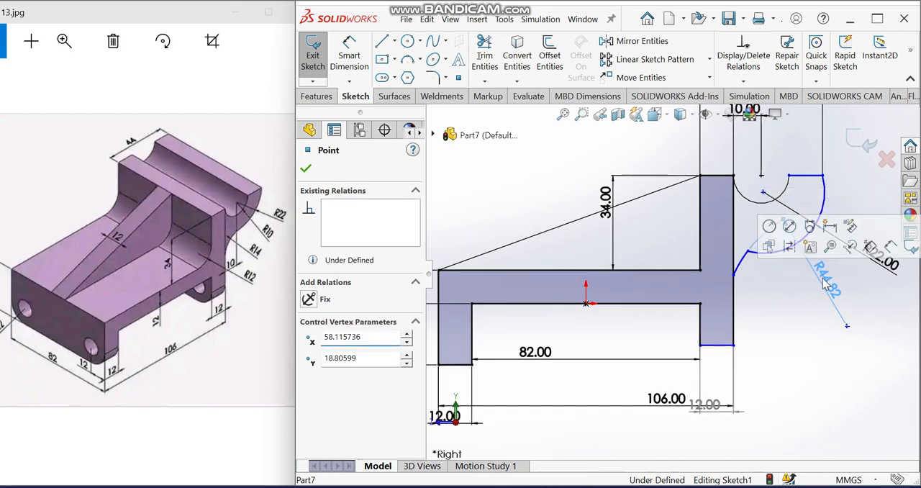
key(Delete)
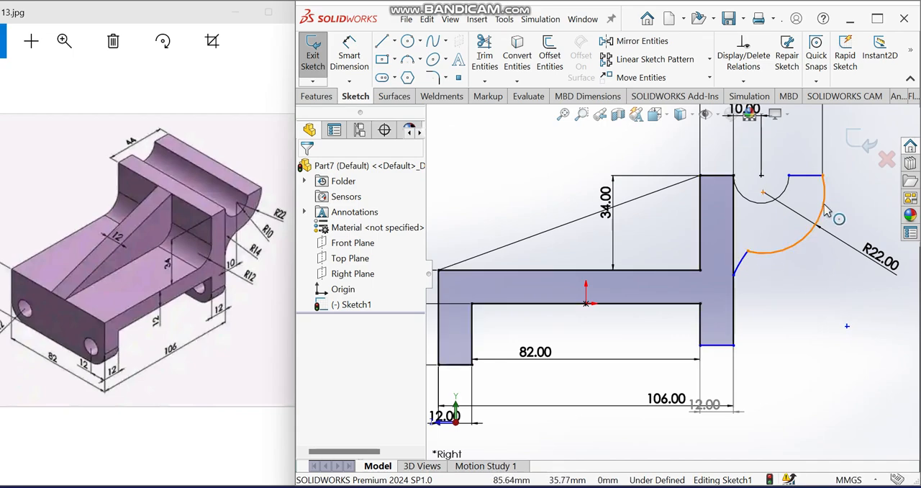
- Reposition the outer arc and move its junction with the connecting arc lower beneath the semicircle
click(808, 229)
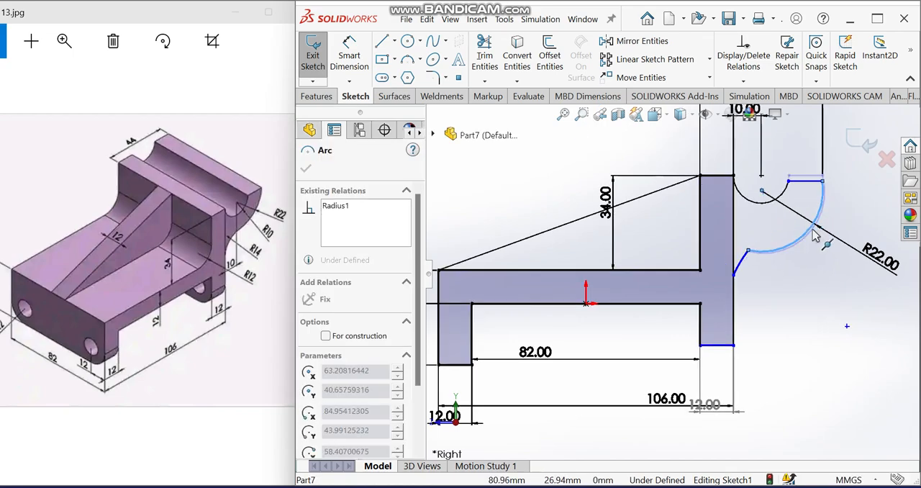
mouse_move(806, 229)
mouse_down()
mouse_move(807, 237)
mouse_move(804, 231)
mouse_up()
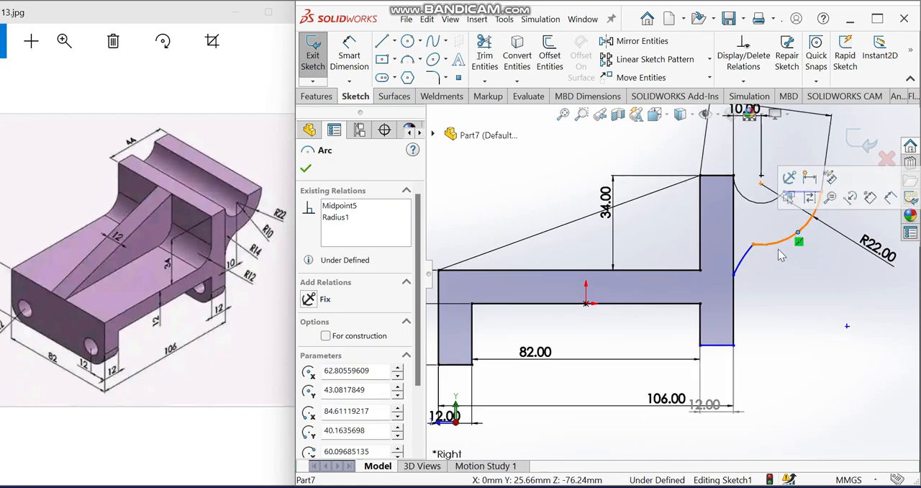
click(765, 272)
drag(754, 248, 769, 254)
drag(759, 259, 754, 259)
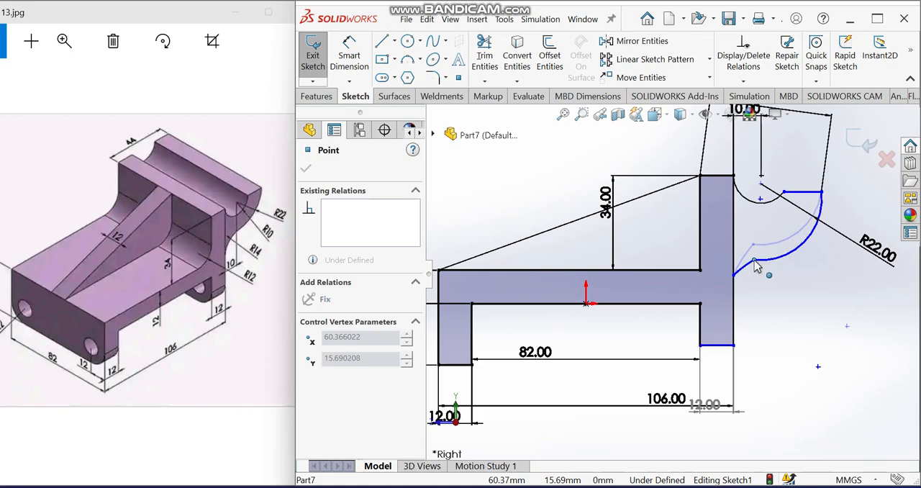
- Dimension the radius of the small arc joining the wall to 14 mm
click(356, 61)
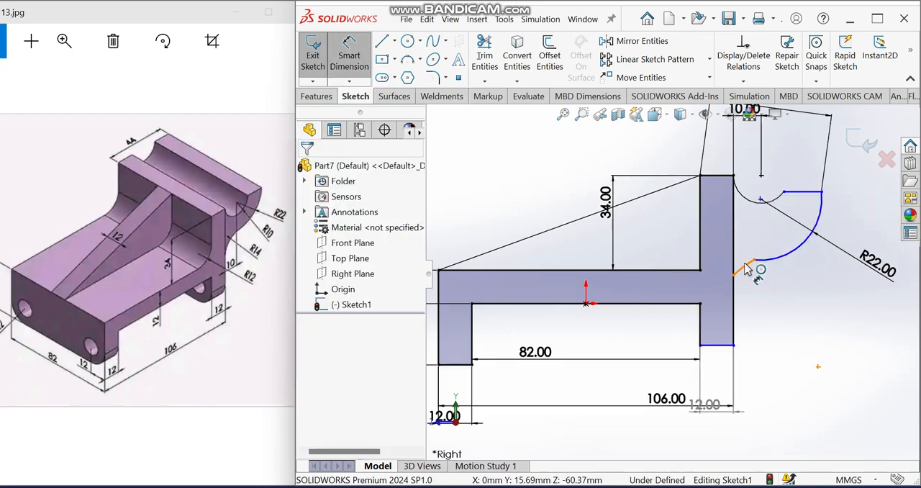
click(753, 272)
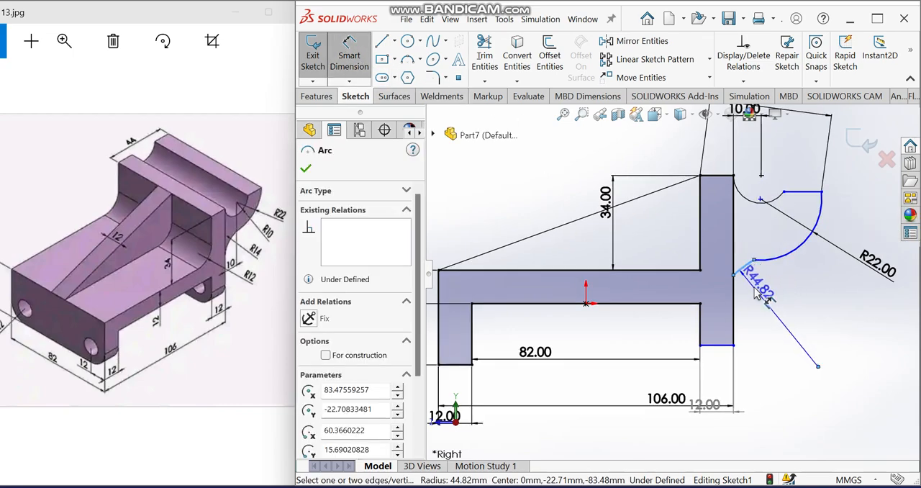
click(750, 302)
text(1)
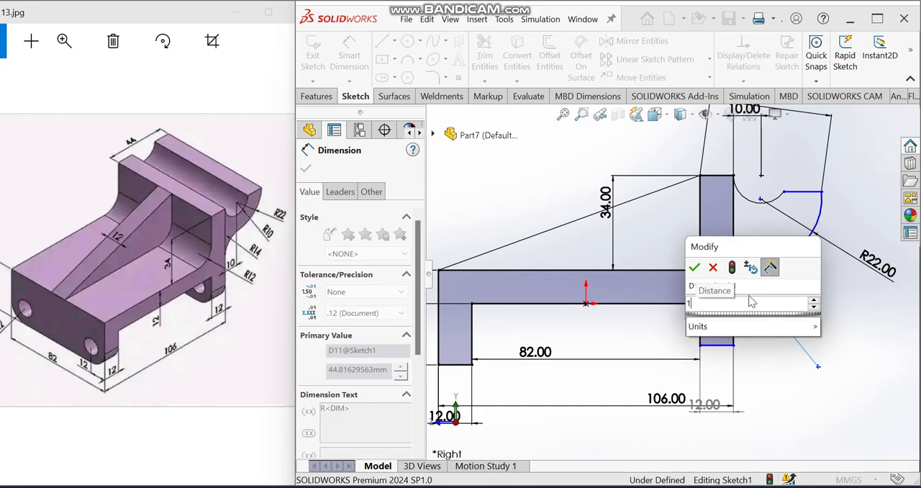
text(4)
key(Return)
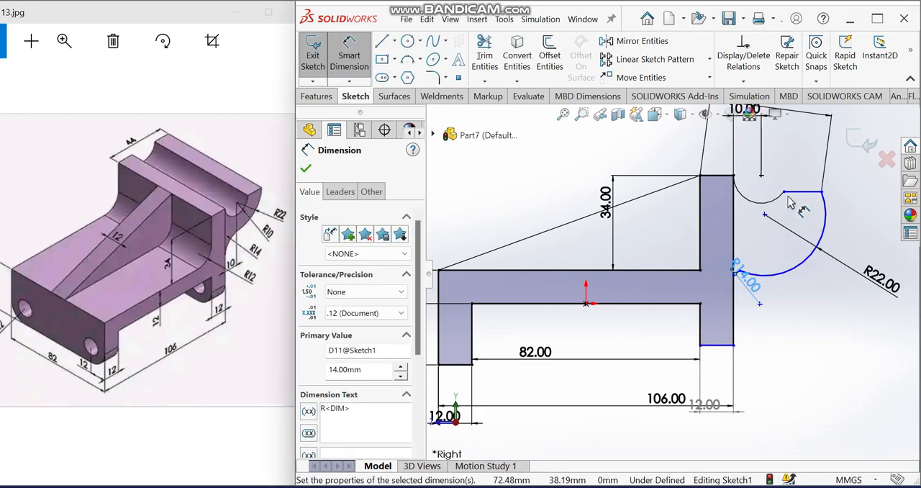
- Make the short horizontal line beside the semicircle collinear with the upright wall's top edge
key(Escape)
click(798, 193)
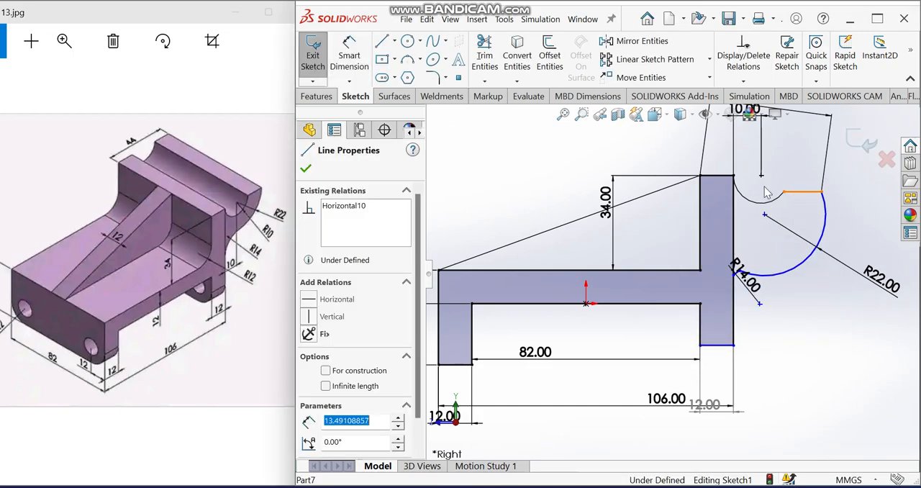
ctrl+click(721, 178)
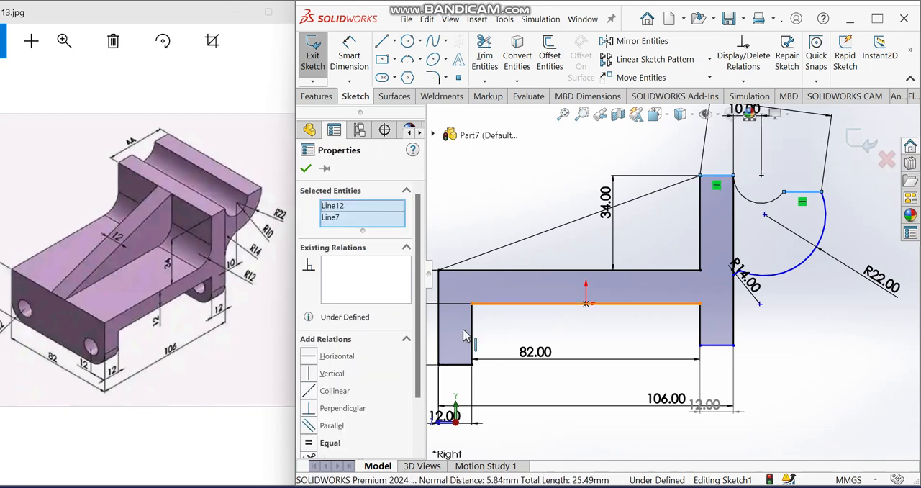
click(311, 390)
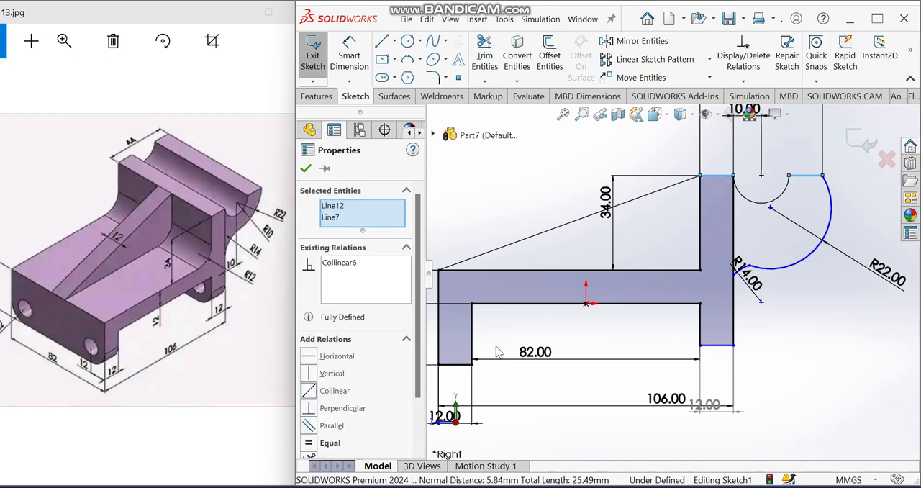
- Move the junction of the 22 mm and 14 mm arcs up and away from the wall to smooth the curved underside
scroll(755, 301, up, 5)
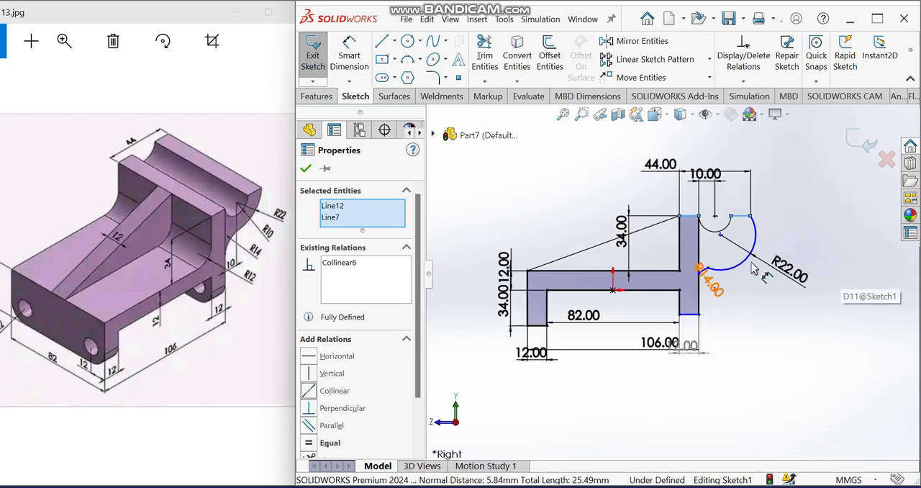
scroll(761, 262, down, 3)
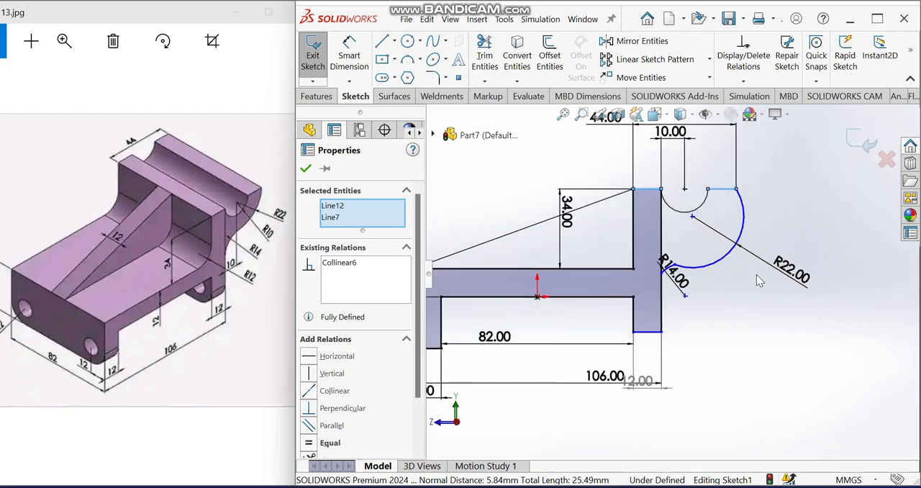
click(727, 271)
click(725, 263)
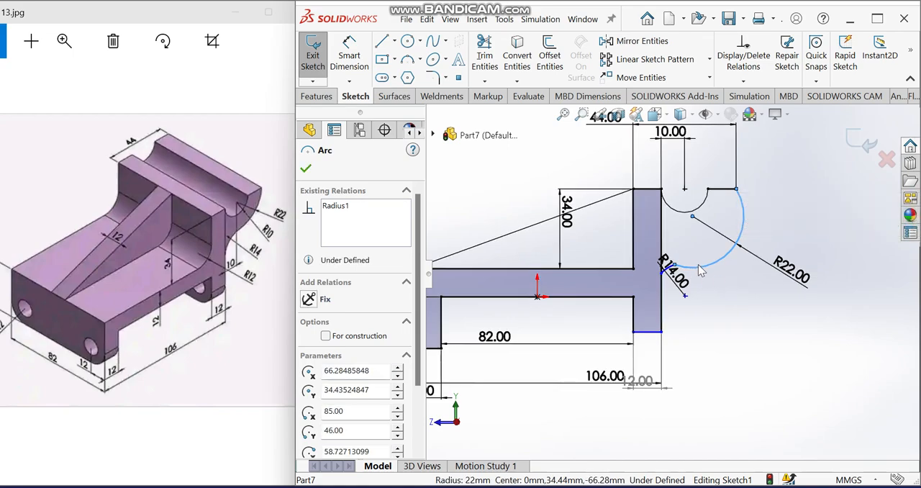
click(725, 288)
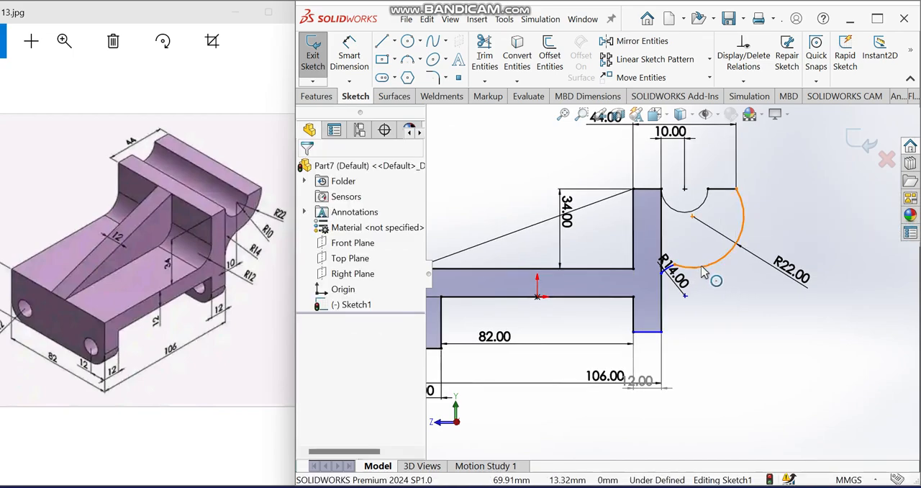
click(724, 256)
scroll(663, 267, down, 4)
drag(687, 263, 703, 248)
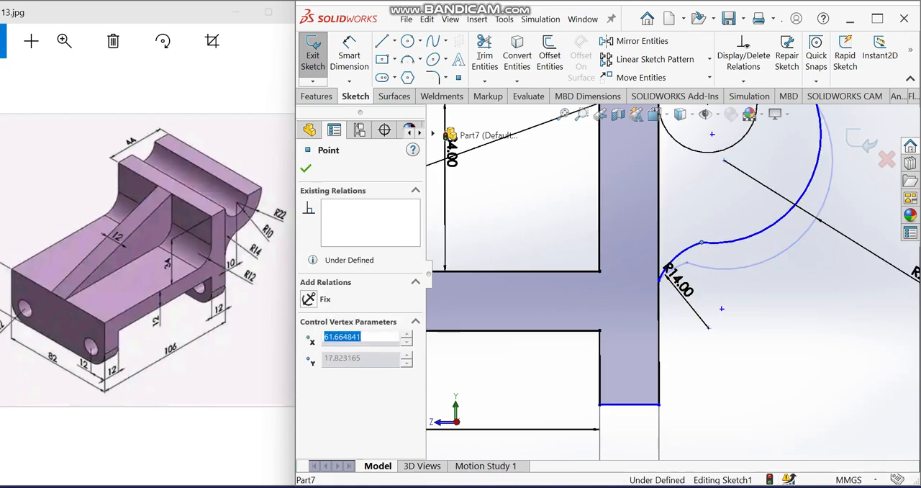
scroll(702, 246, up, 3)
click(728, 278)
- Extrude the side profile region together with the curved channel region 82 mm using the Mid Plane condition
scroll(670, 273, up, 4)
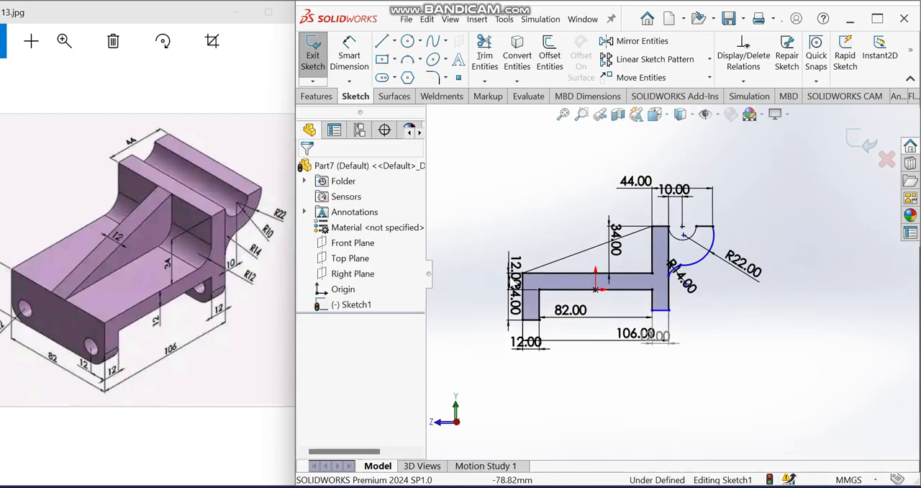
click(623, 266)
scroll(623, 266, down, 2)
scroll(625, 264, up, 5)
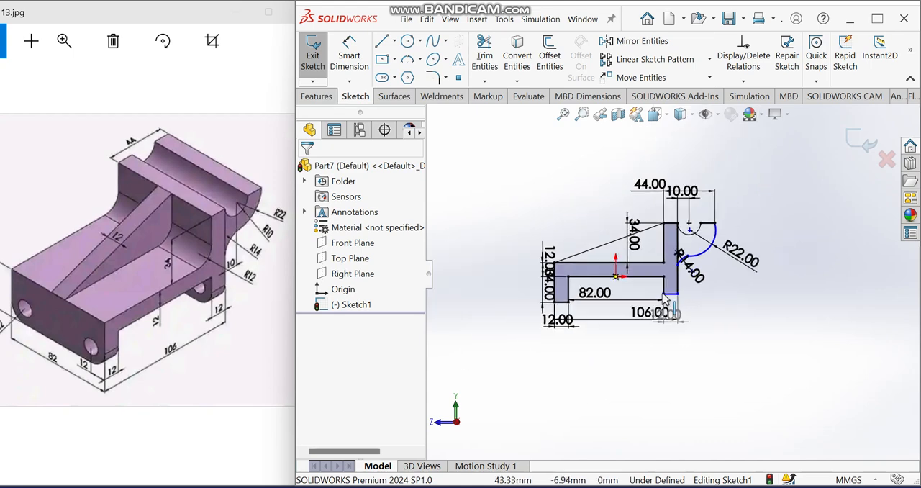
scroll(683, 223, down, 5)
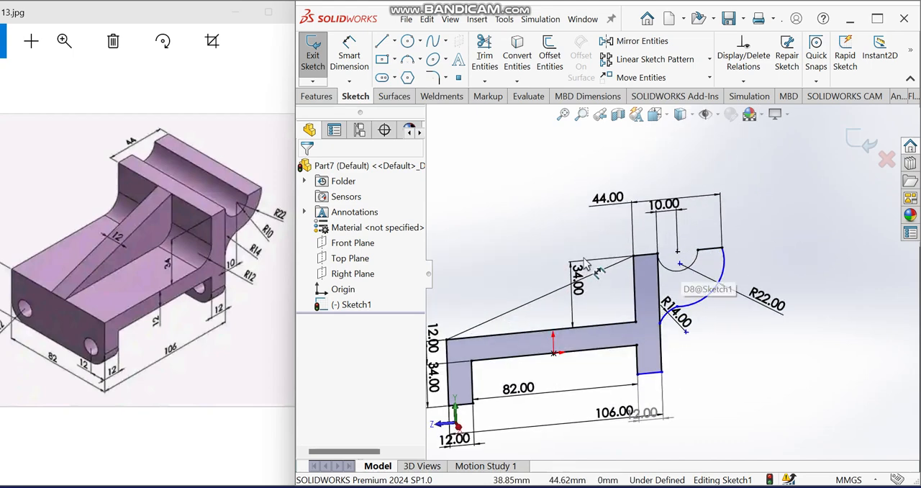
click(317, 97)
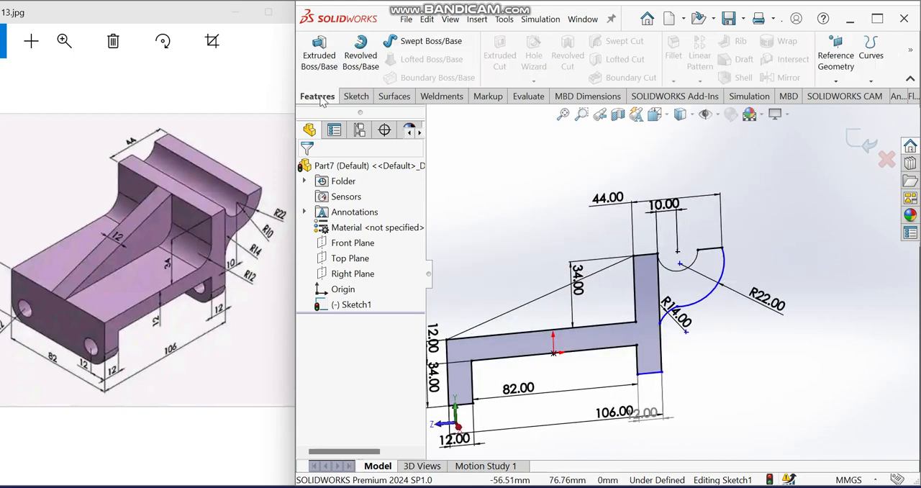
click(318, 50)
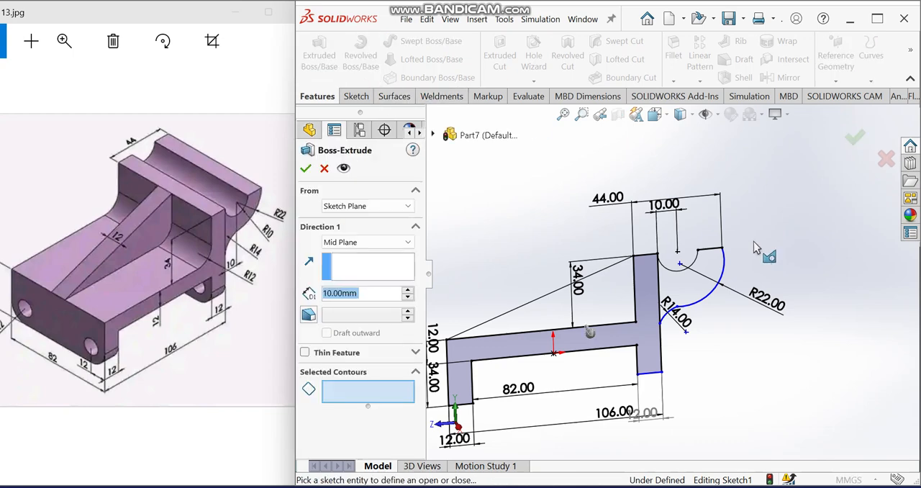
click(549, 348)
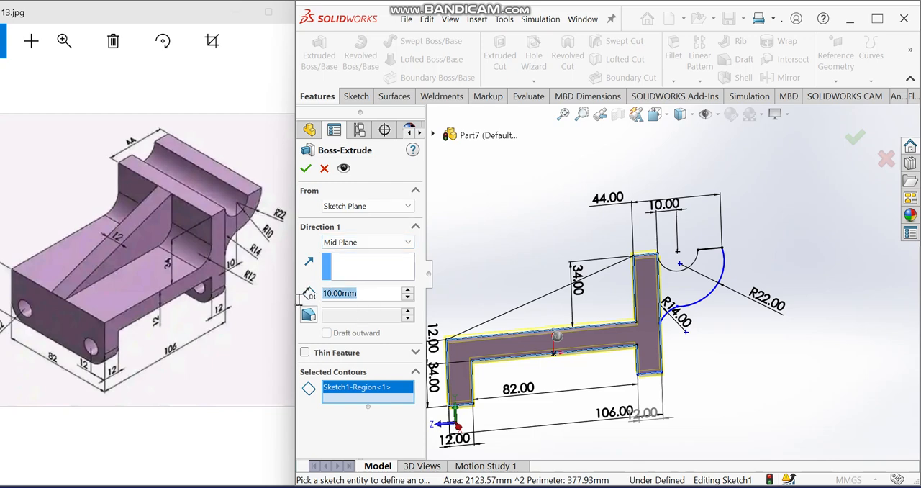
text(82)
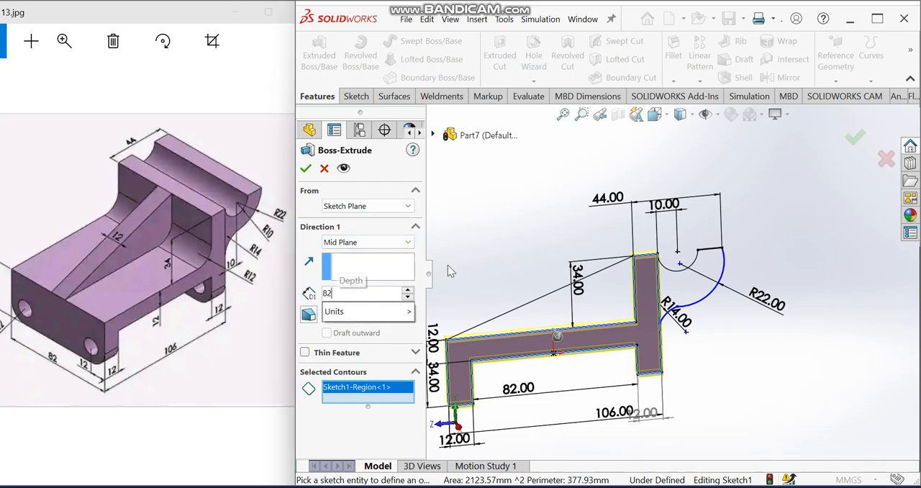
key(Return)
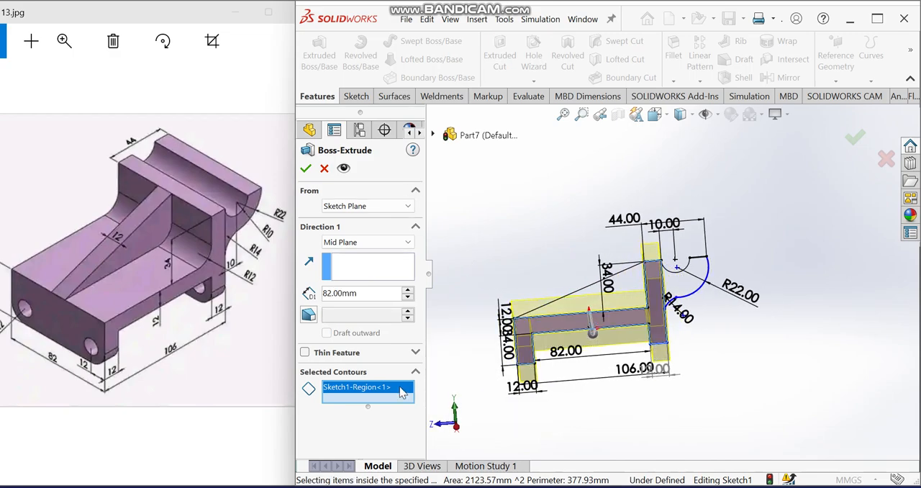
click(696, 288)
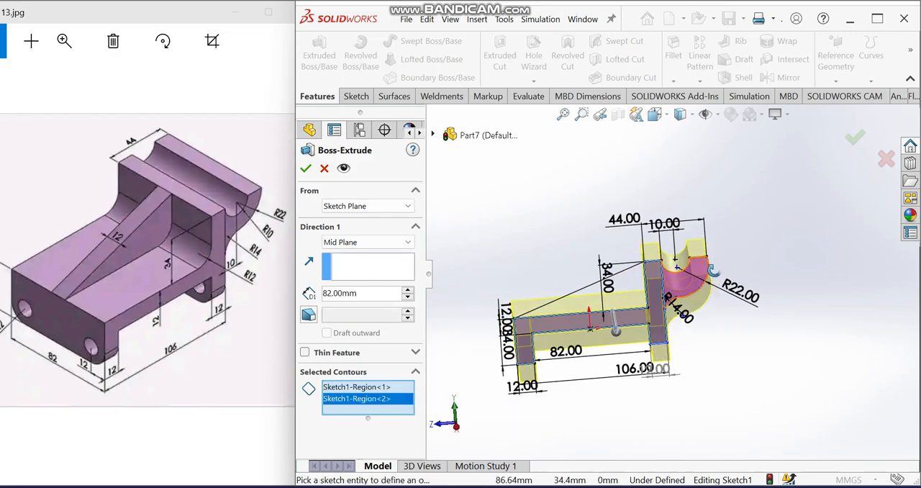
click(306, 169)
- Reuse the profile sketch to extrude its triangular rib region 12 mm by Mid Plane, merged with the body
middle_drag(626, 277, 669, 286)
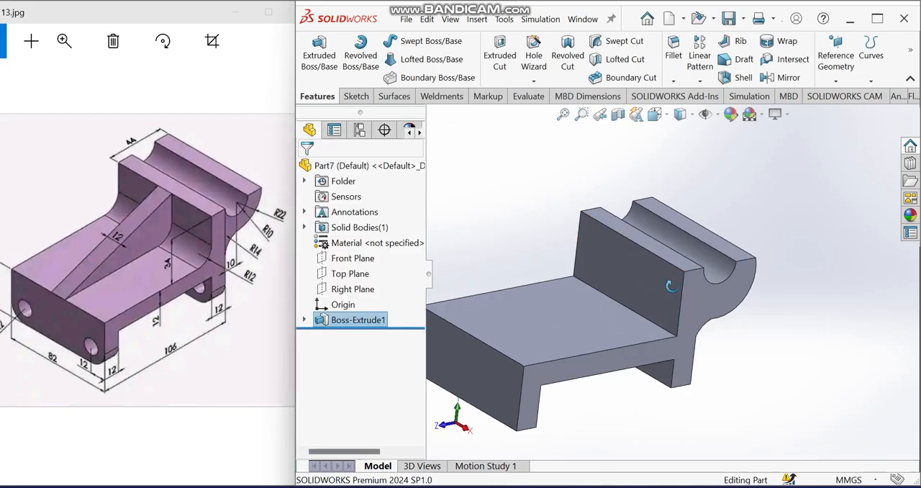
click(305, 320)
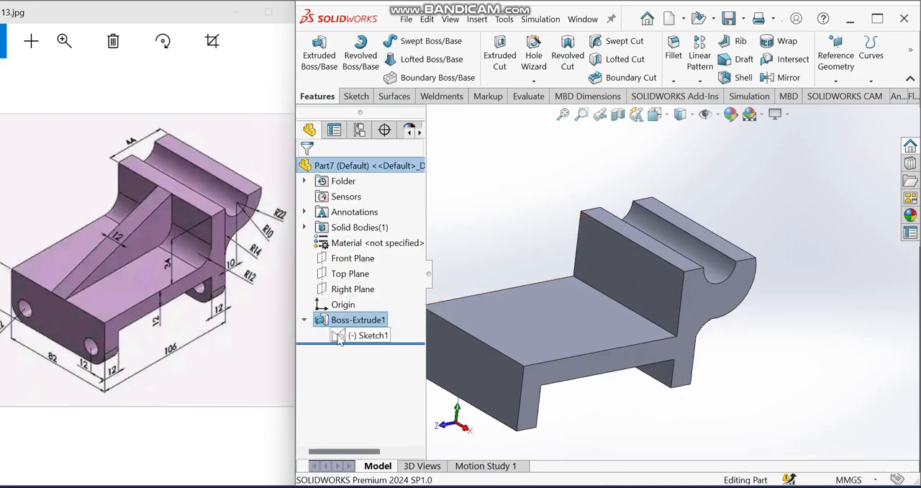
click(363, 336)
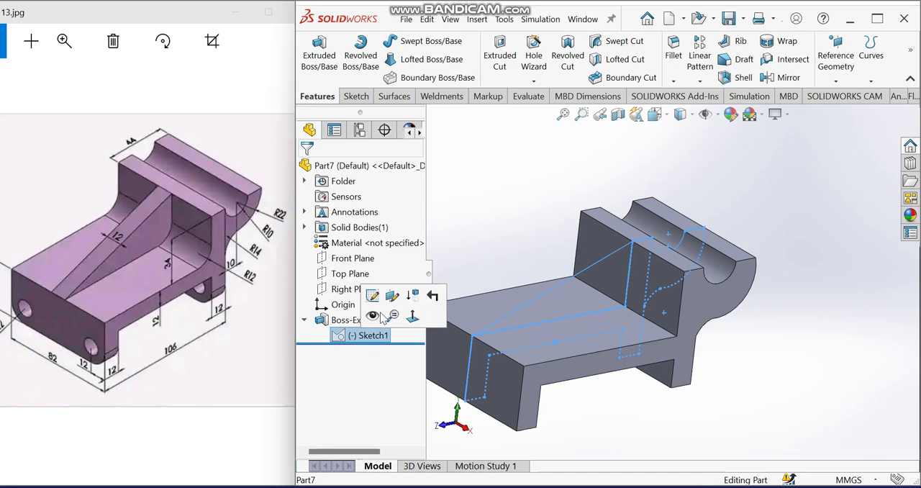
click(318, 57)
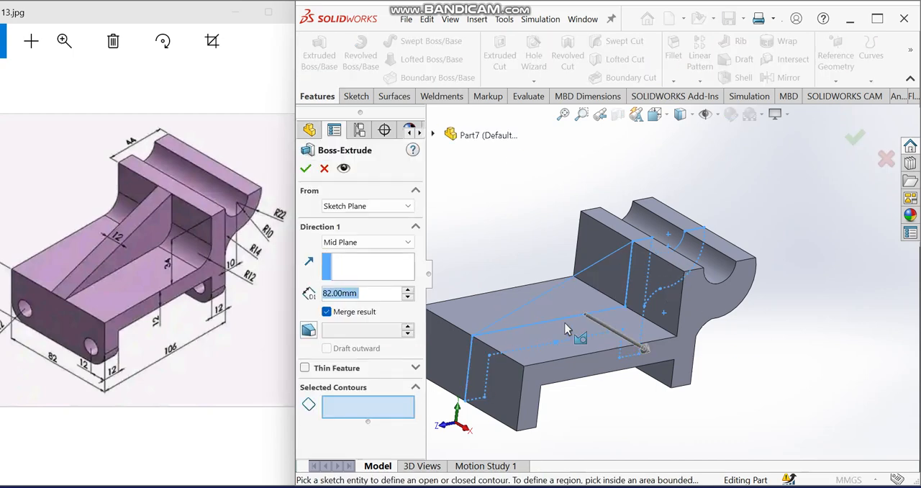
click(606, 299)
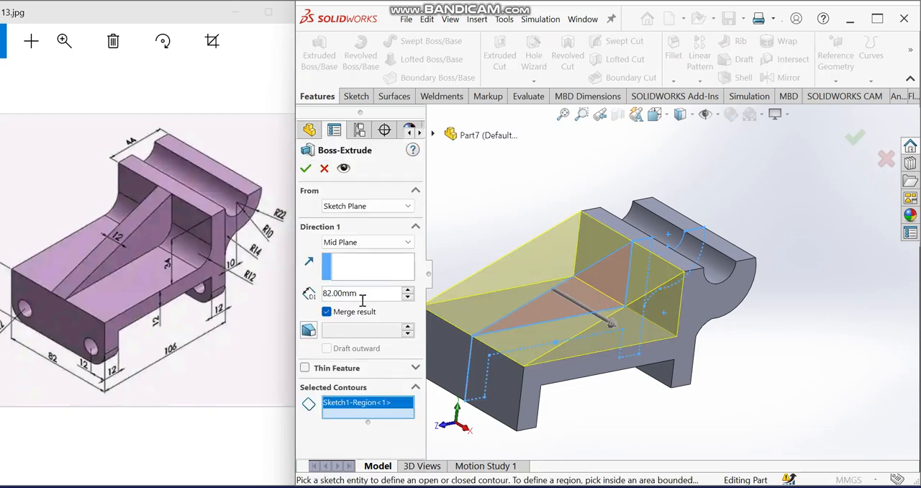
text(12)
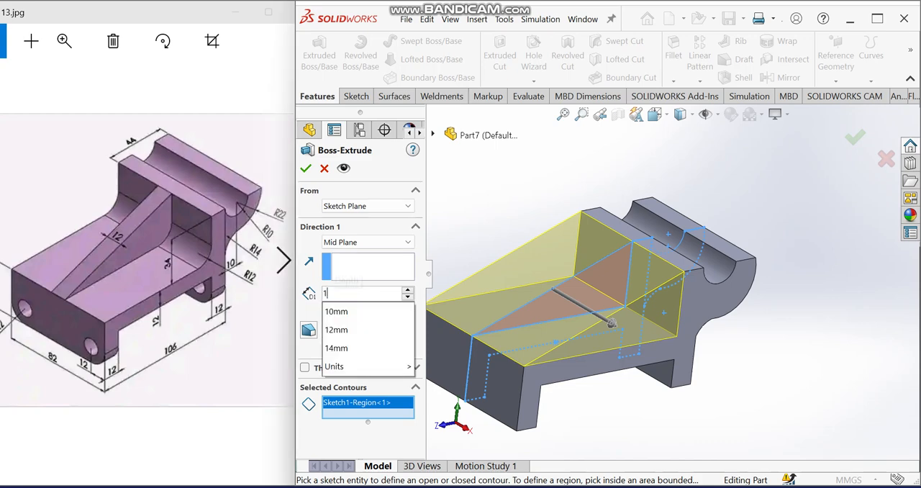
key(Return)
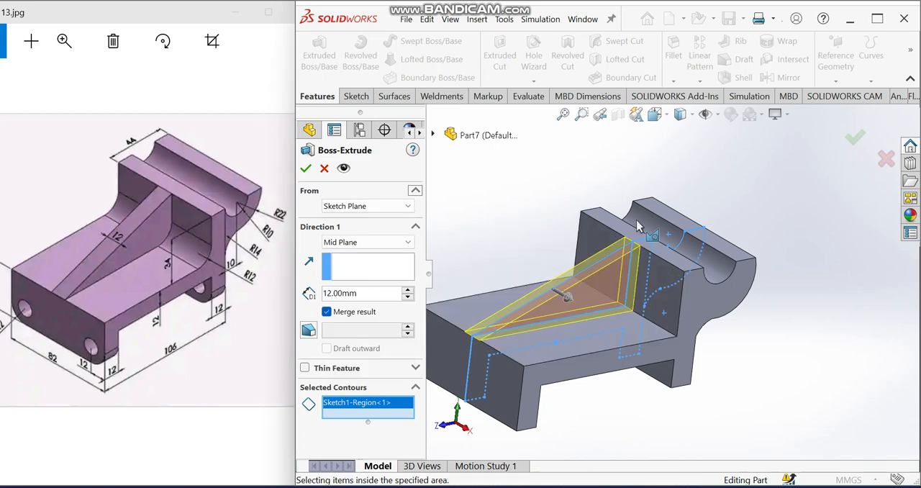
click(306, 168)
- Start a symmetric fillet on one lower corner edge of the front leg with a 12 mm radius
scroll(557, 289, up, 3)
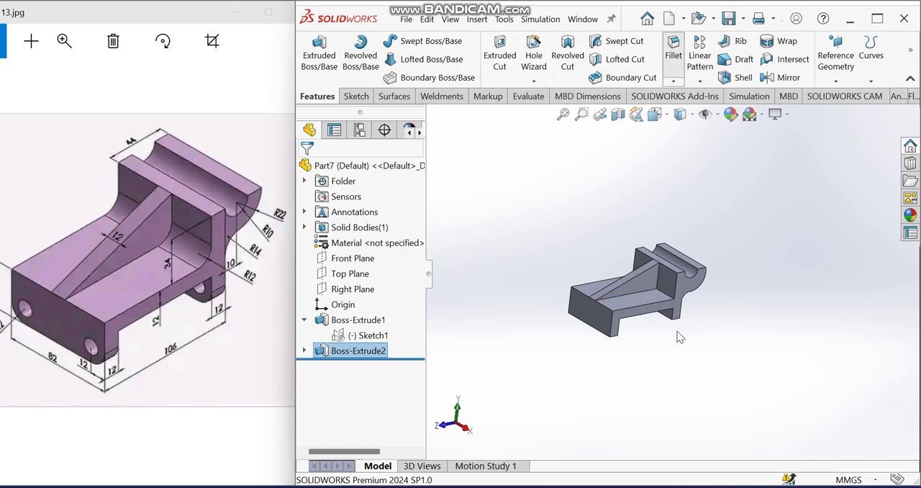
scroll(647, 316, down, 6)
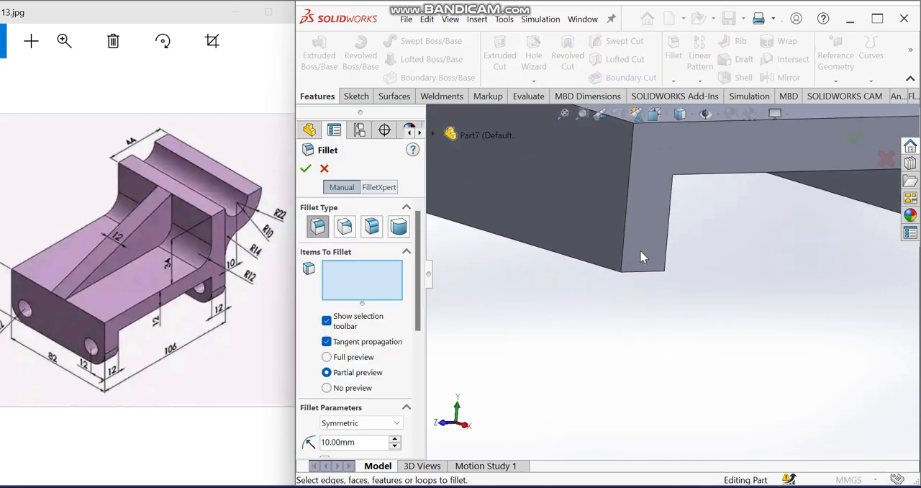
click(650, 268)
click(646, 271)
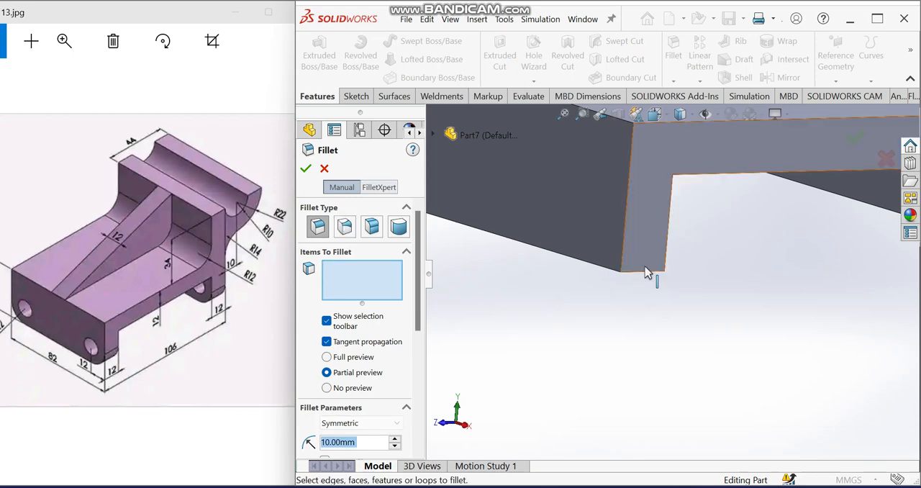
click(647, 272)
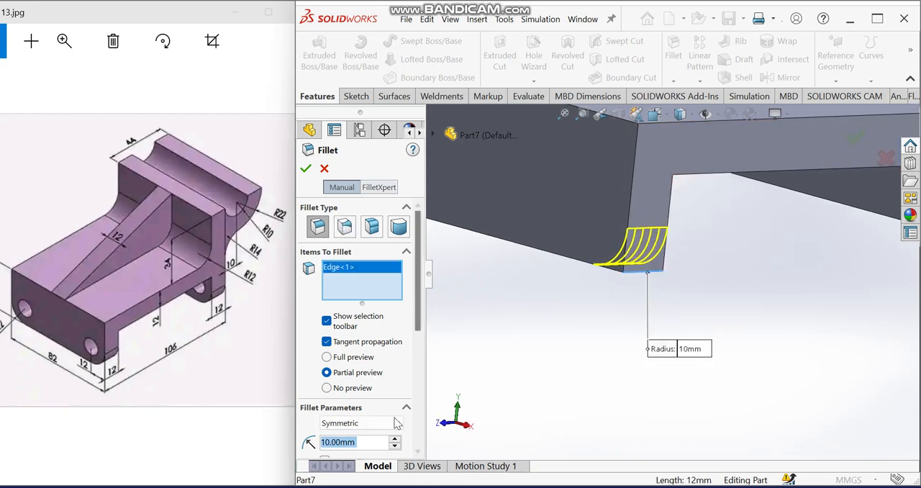
text(12)
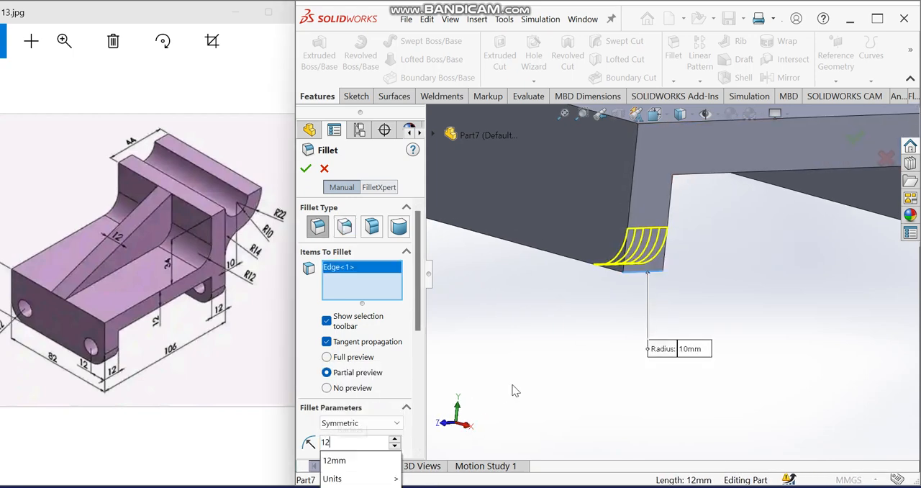
key(Return)
- Add the front leg's opposite lower corner edge and one lower corner edge of the rear leg to the fillet
middle_drag(546, 360, 745, 311)
scroll(811, 262, down, 5)
click(732, 259)
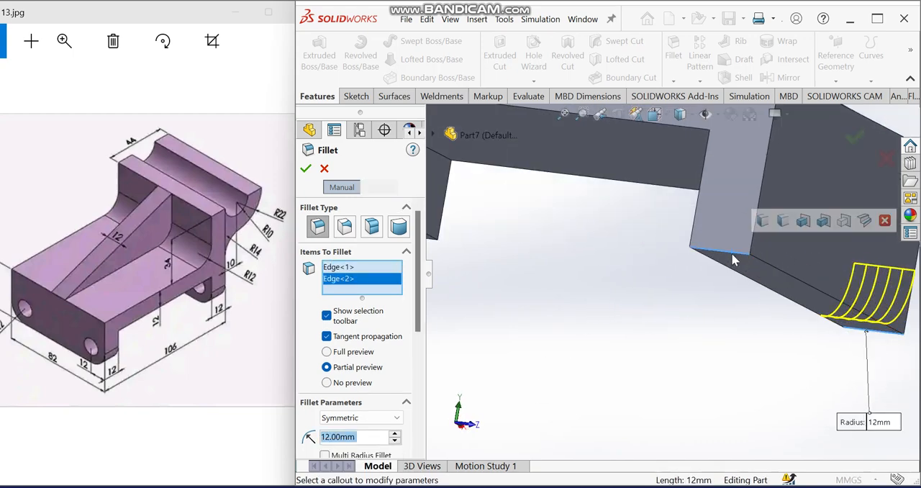
scroll(731, 255, up, 3)
scroll(532, 245, down, 3)
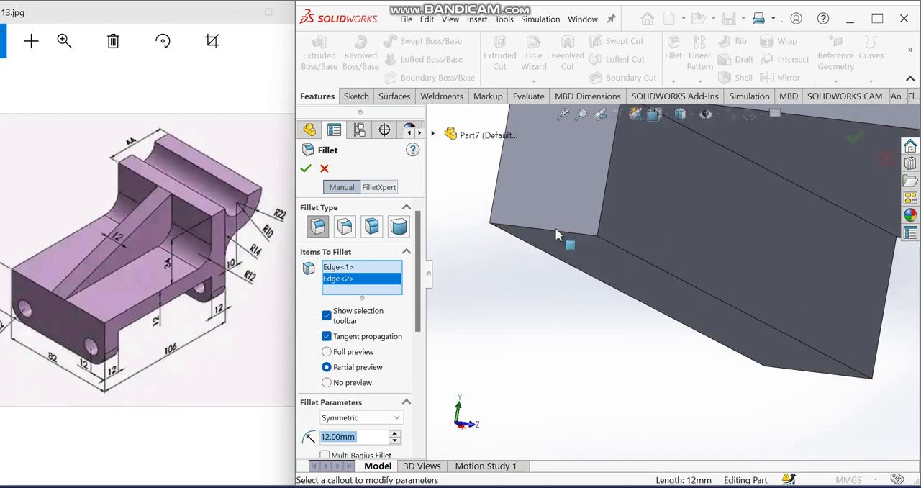
click(557, 235)
- Add the rear leg's remaining lower corner edge and apply the 12 mm fillet to all four corners
middle_drag(558, 234, 517, 226)
scroll(610, 264, up, 6)
scroll(611, 266, down, 4)
scroll(791, 306, down, 2)
scroll(757, 288, down, 3)
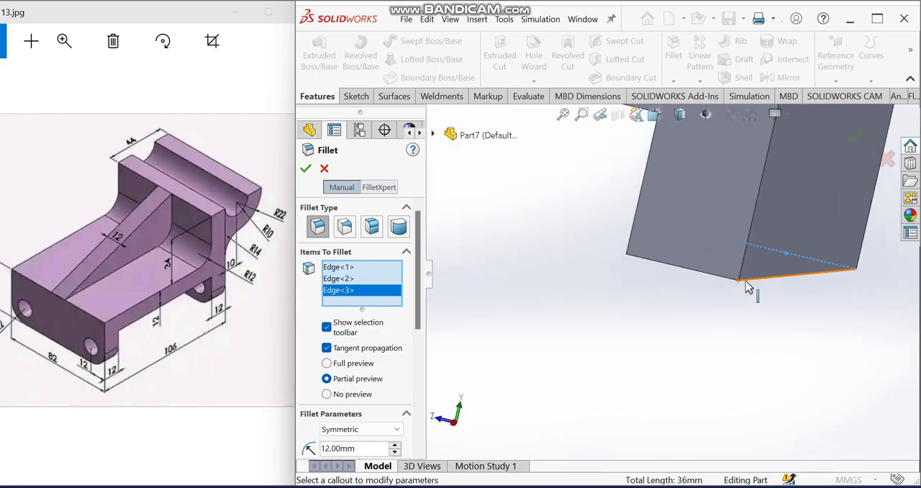
click(724, 280)
scroll(596, 278, up, 3)
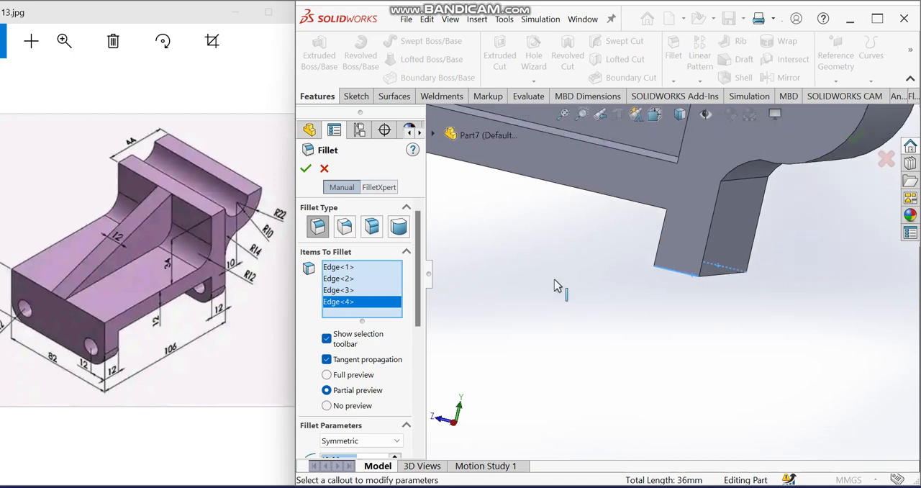
scroll(551, 259, up, 5)
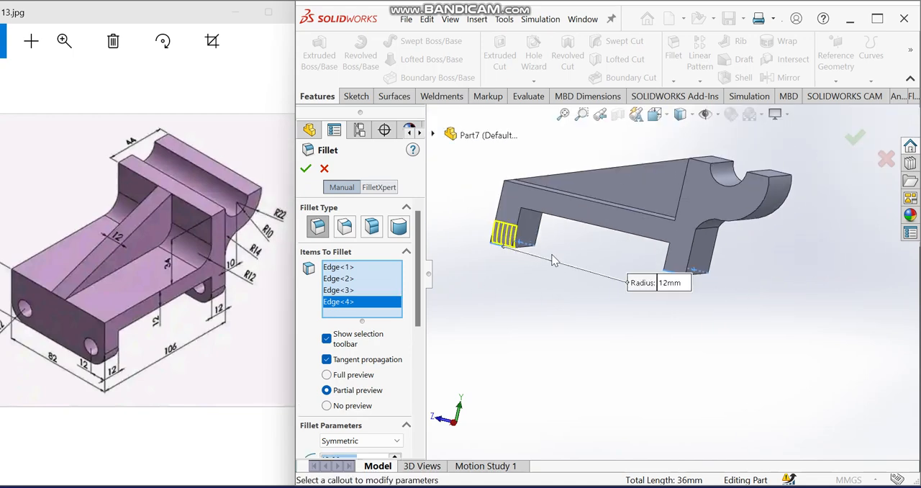
click(305, 170)
- On the front leg's outer face, sketch a circle about 12 mm in diameter near one rounded lower corner
middle_drag(538, 265, 625, 300)
scroll(625, 300, down, 3)
click(622, 253)
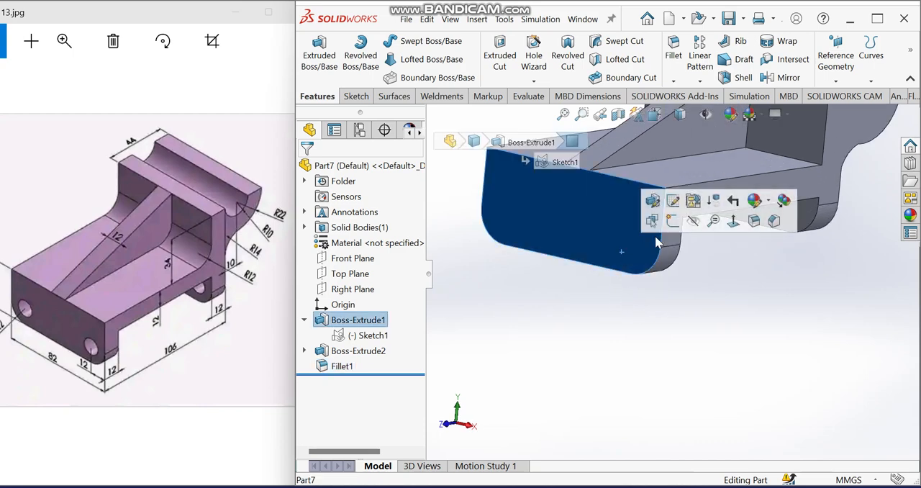
click(670, 226)
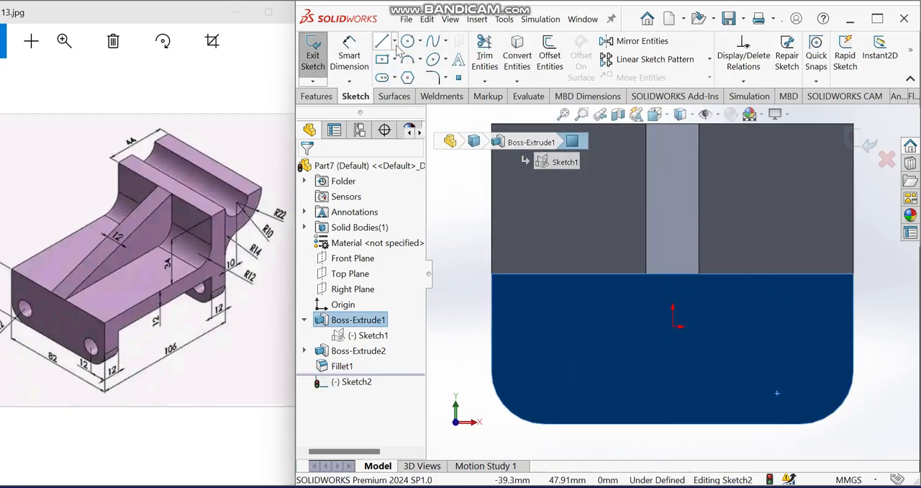
click(773, 375)
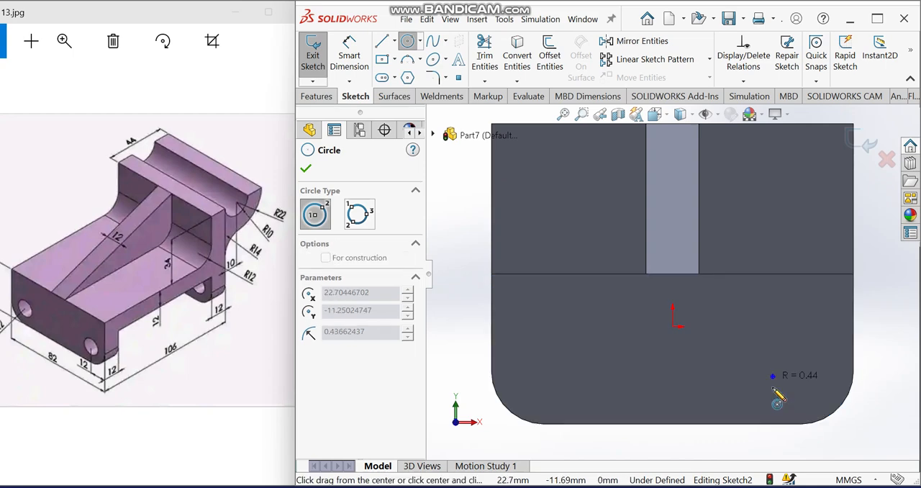
click(776, 401)
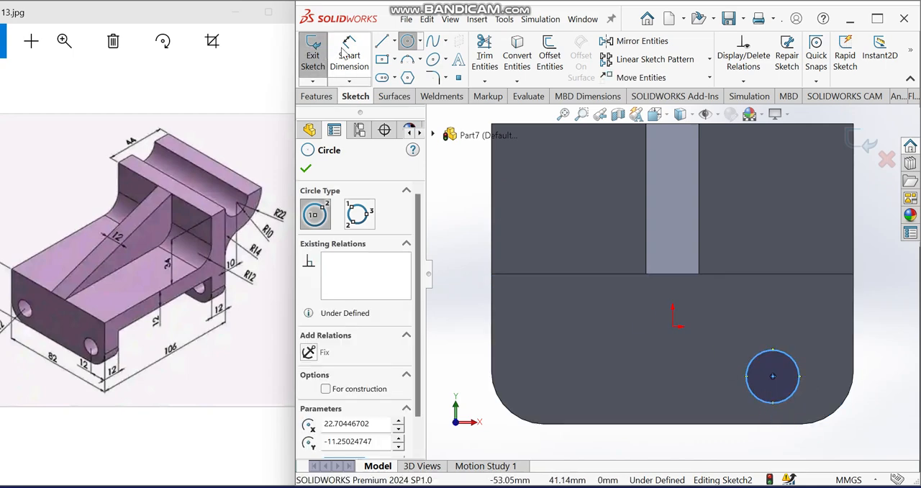
- Dimension the circle's diameter to 12 mm
click(349, 55)
click(754, 355)
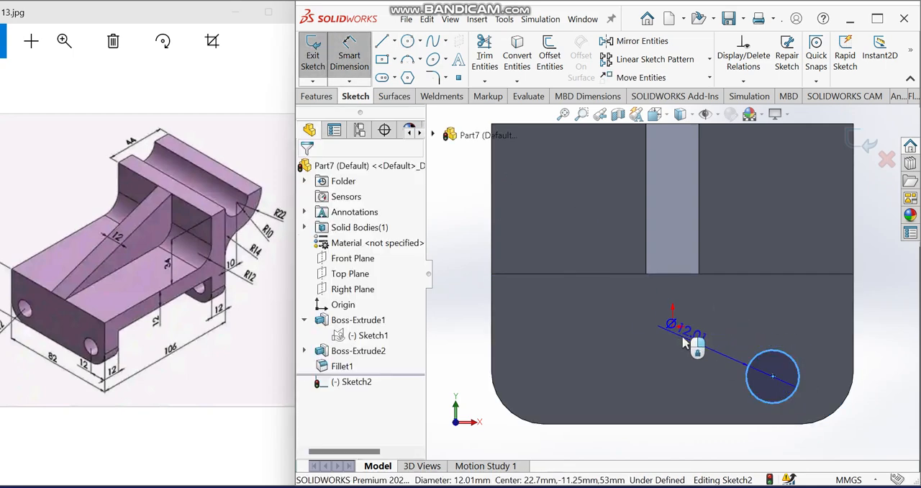
click(683, 343)
text(12)
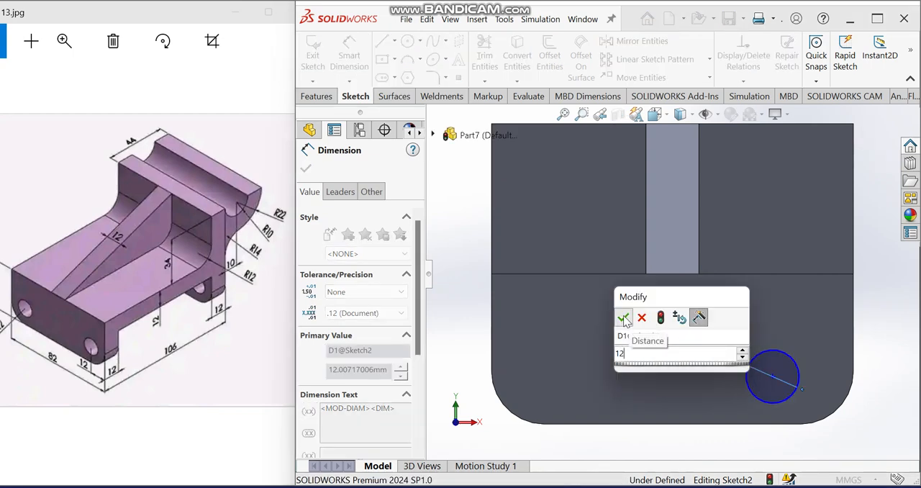
click(623, 317)
- Dimension the circle's center 12 mm from the nearest vertical side edge of the face
click(774, 375)
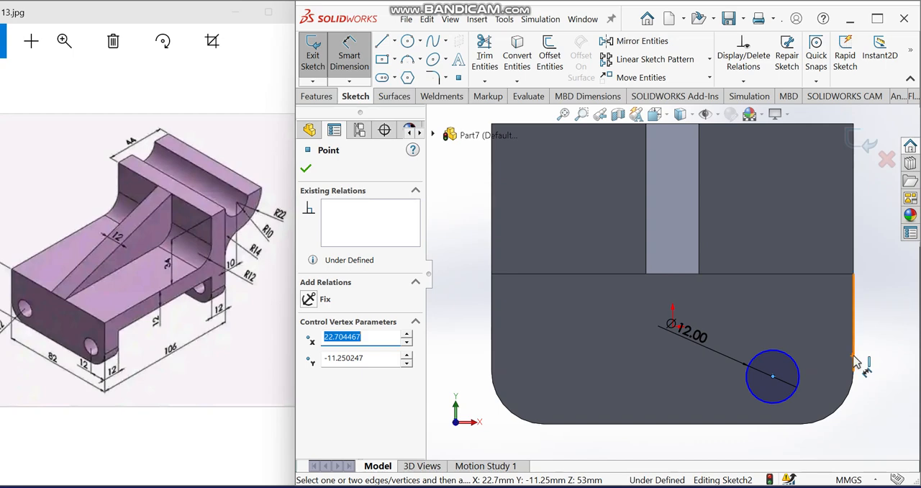
click(855, 363)
click(849, 430)
text(12)
click(791, 411)
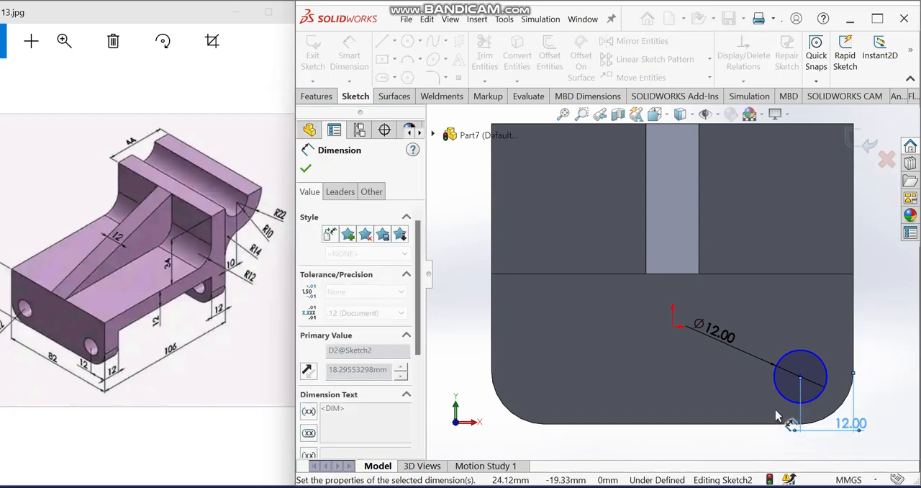
- Dimension the circle's center 12 mm above the face's lower edge
click(800, 377)
click(798, 423)
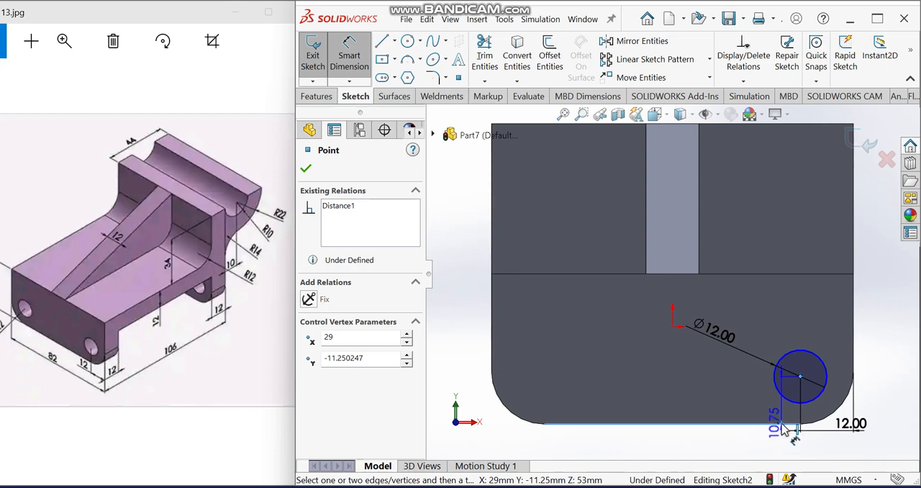
click(753, 456)
text(12)
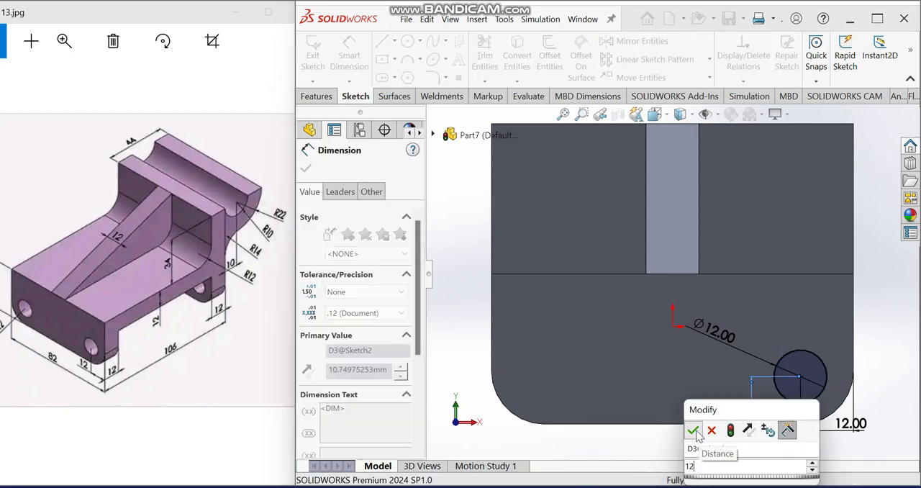
click(693, 432)
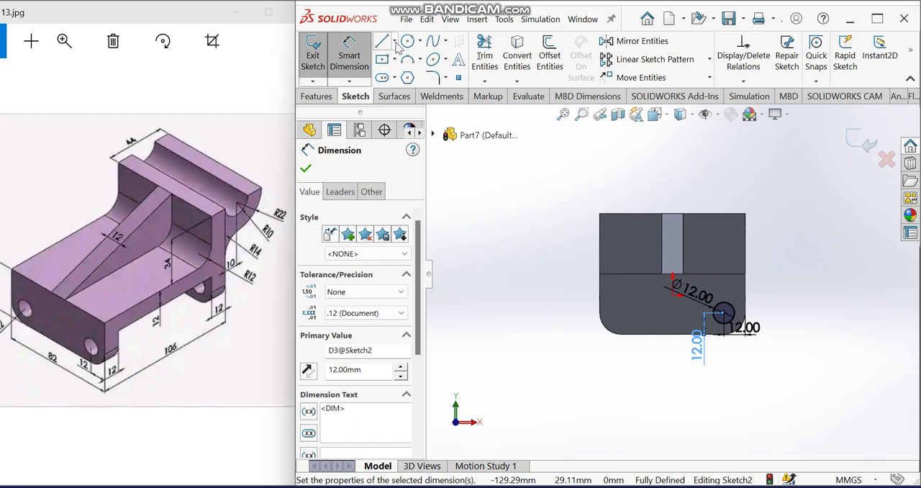
- Draw a vertical construction centerline from the origin down past the face's lower edge
click(394, 41)
click(407, 78)
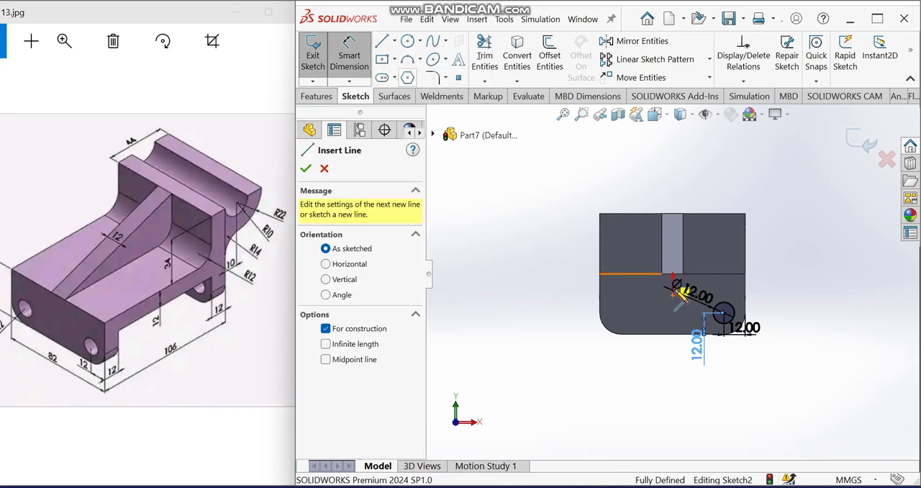
scroll(662, 288, down, 3)
click(663, 285)
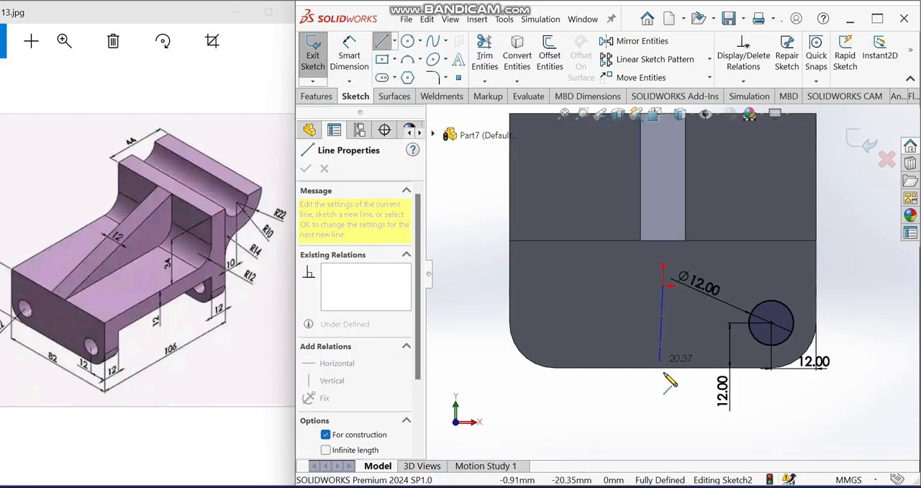
click(663, 389)
key(Escape)
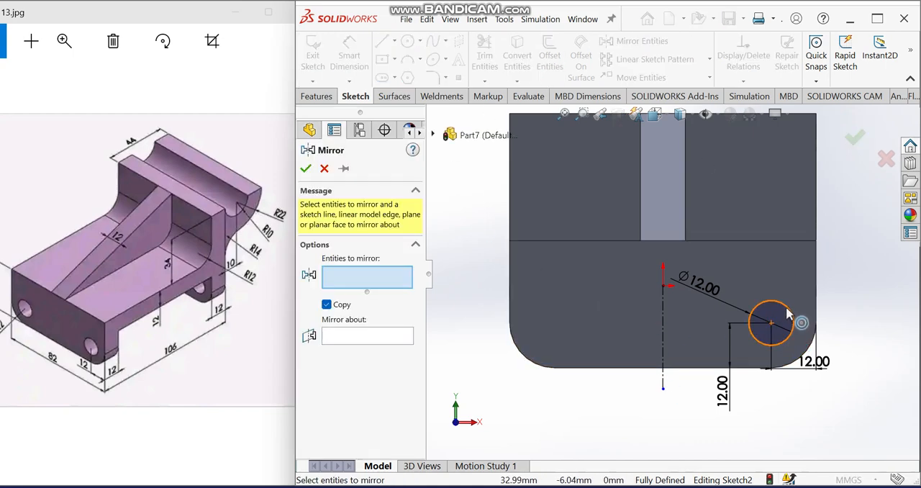
- Mirror the 12 mm circle about the vertical centerline, keeping the original
click(790, 315)
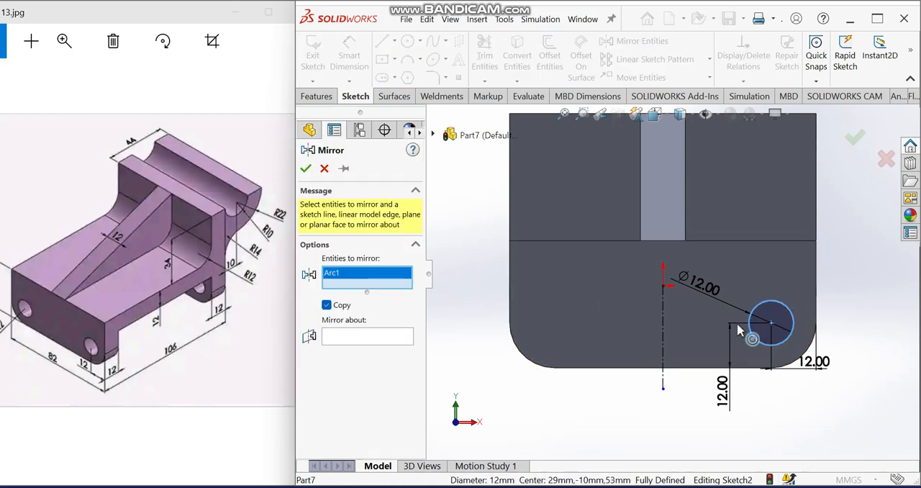
click(347, 338)
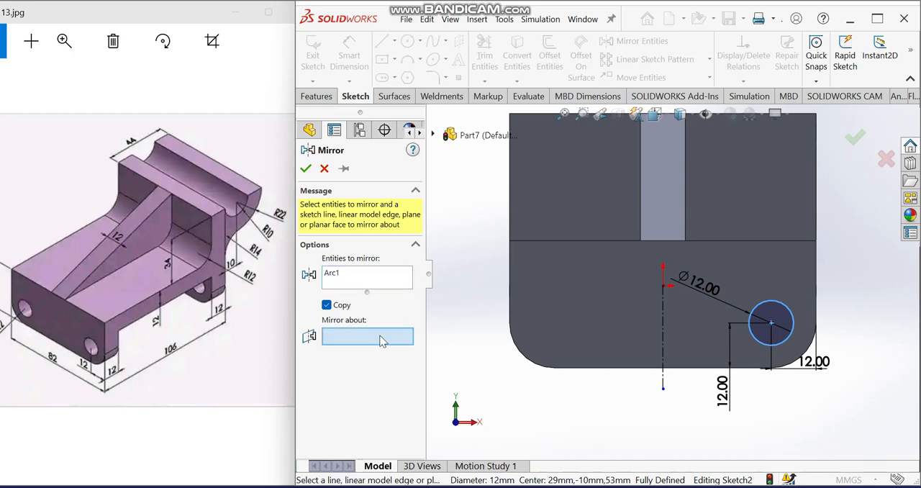
click(662, 336)
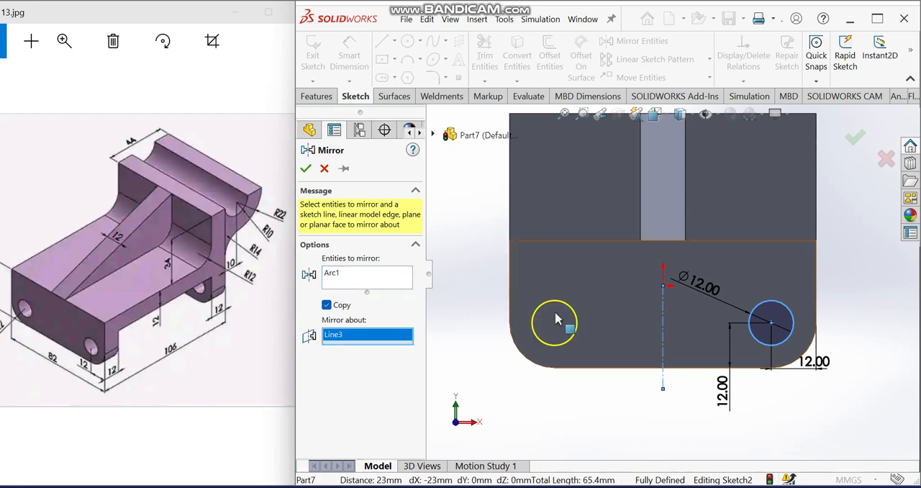
click(305, 168)
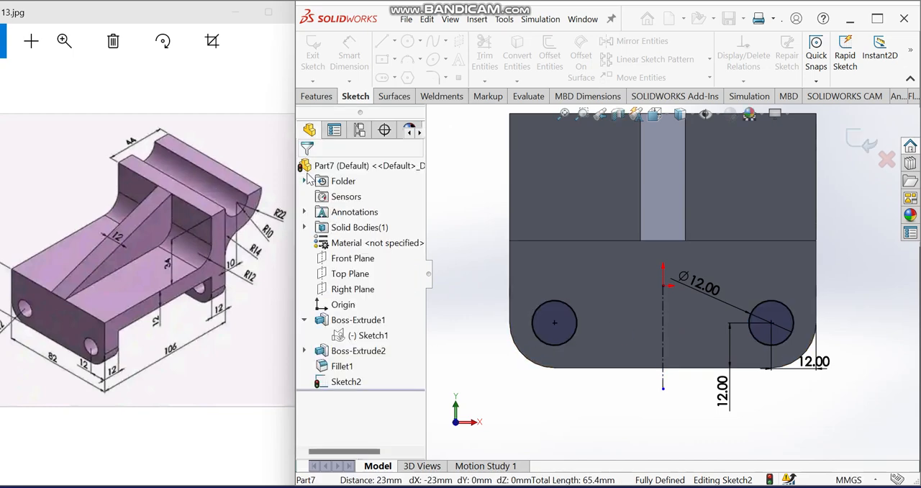
- Cut-extrude the two circles with the Through All - Both end condition to make the holes in both legs
click(316, 95)
click(500, 57)
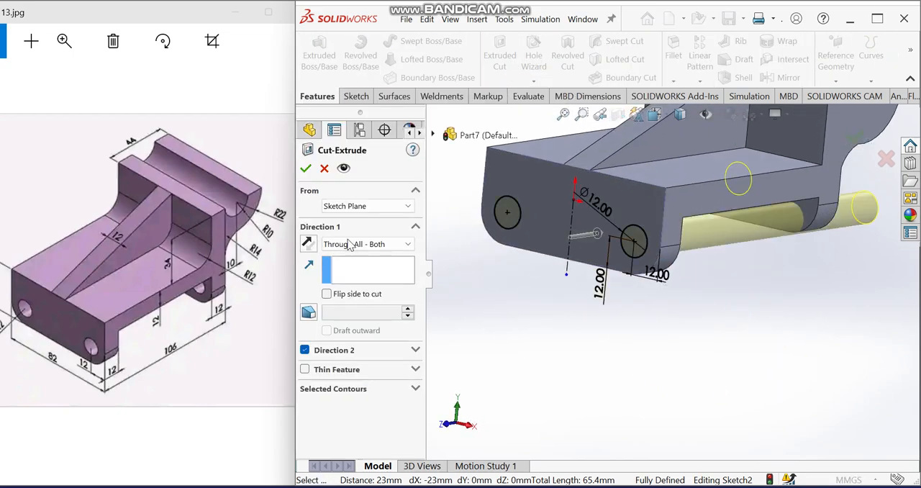
mouse_move(779, 286)
middle_down()
mouse_move(767, 281)
mouse_move(778, 287)
middle_up()
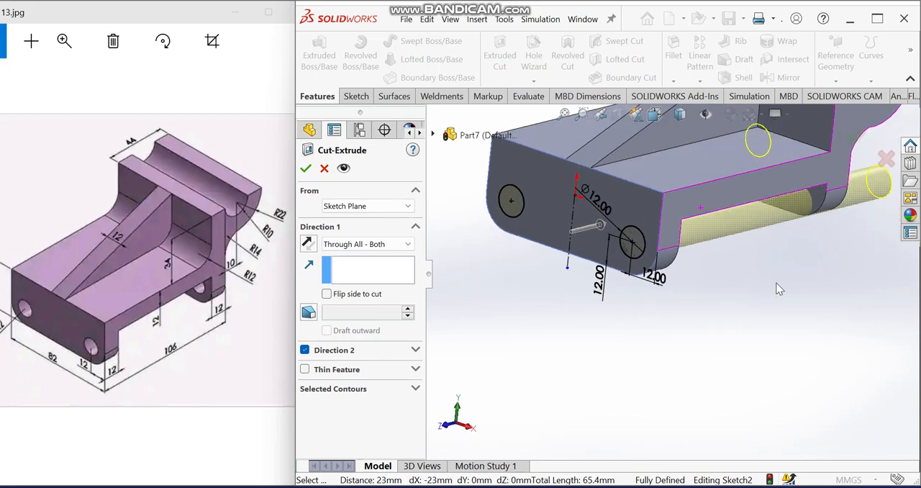
scroll(800, 224, down, 4)
middle_drag(799, 224, 803, 192)
scroll(803, 193, up, 4)
middle_drag(630, 233, 448, 185)
click(306, 169)
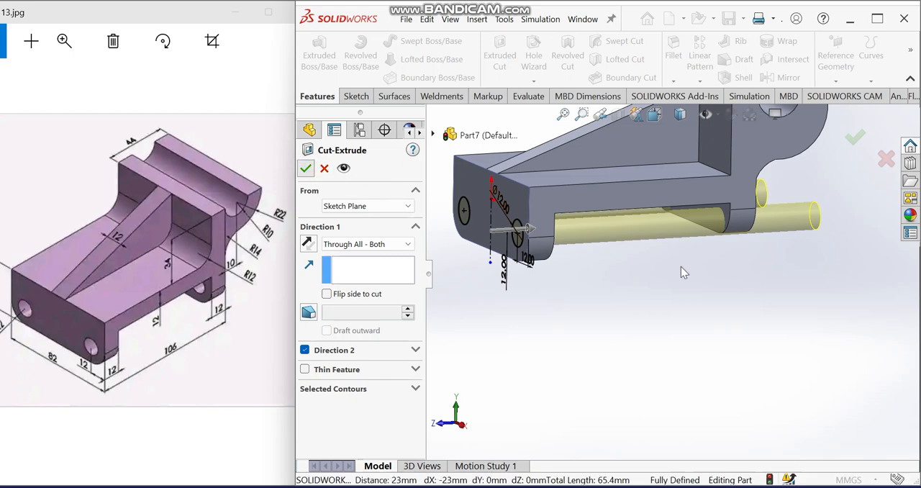
scroll(742, 238, down, 4)
scroll(739, 235, up, 4)
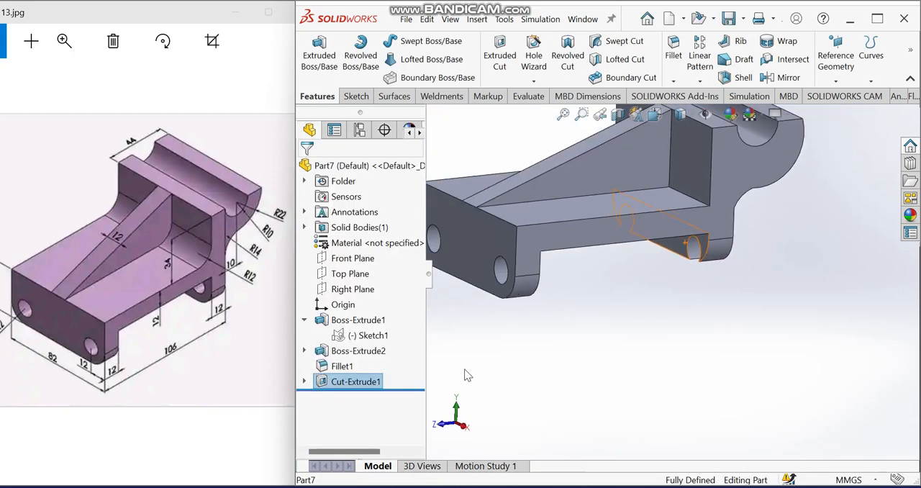
- Edit the base profile sketch, Sketch1, and make the bottom lines of the front and rear legs collinear
click(373, 335)
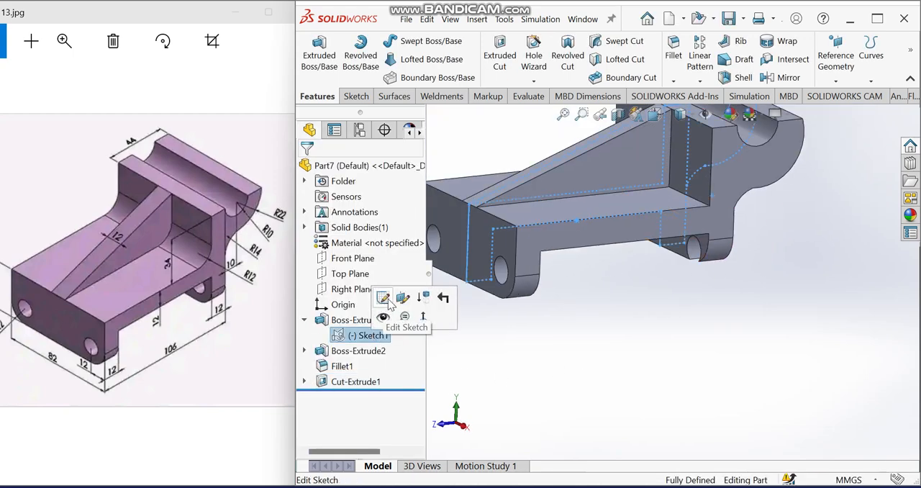
click(380, 316)
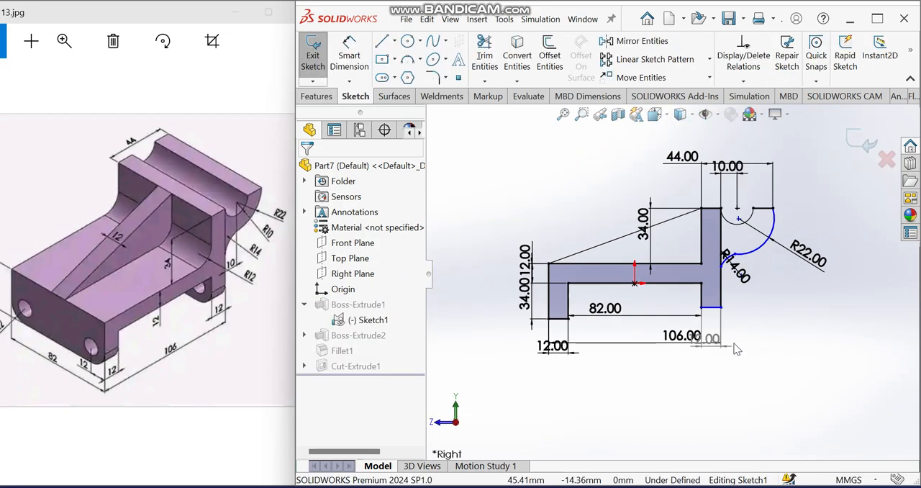
scroll(572, 324, down, 3)
click(576, 309)
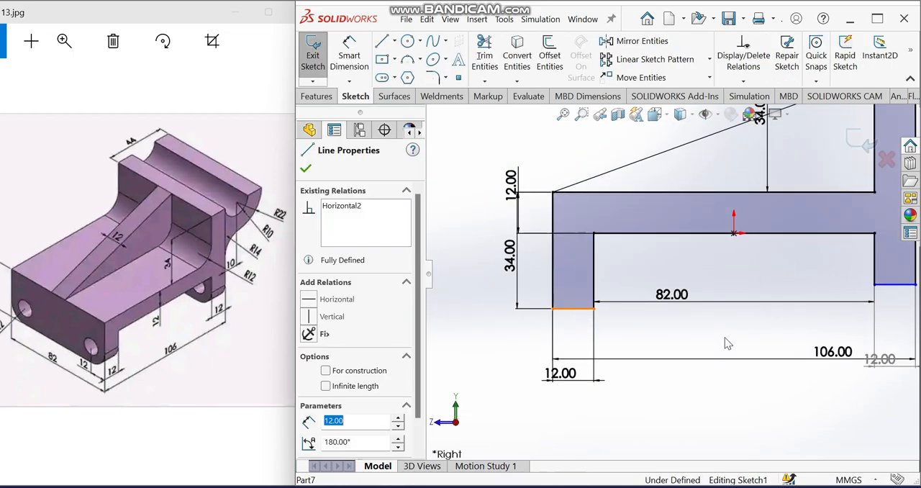
scroll(724, 339, up, 5)
ctrl+click(743, 279)
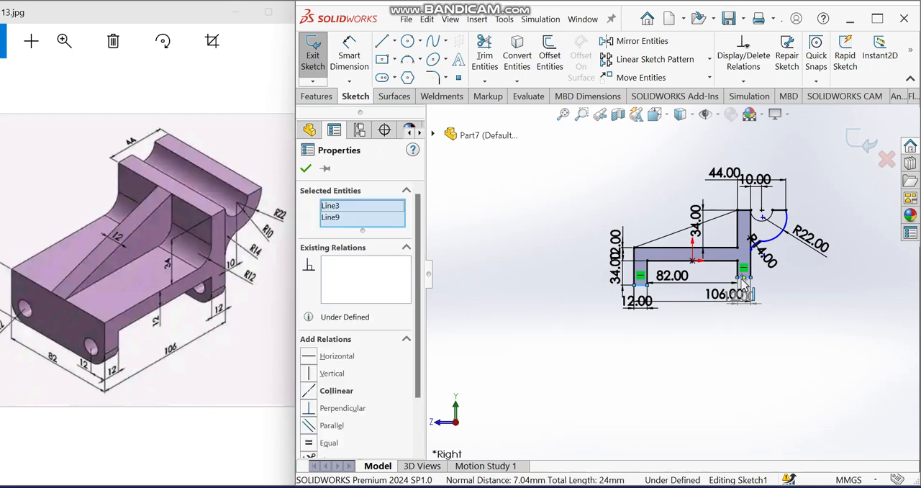
click(311, 394)
scroll(738, 301, down, 3)
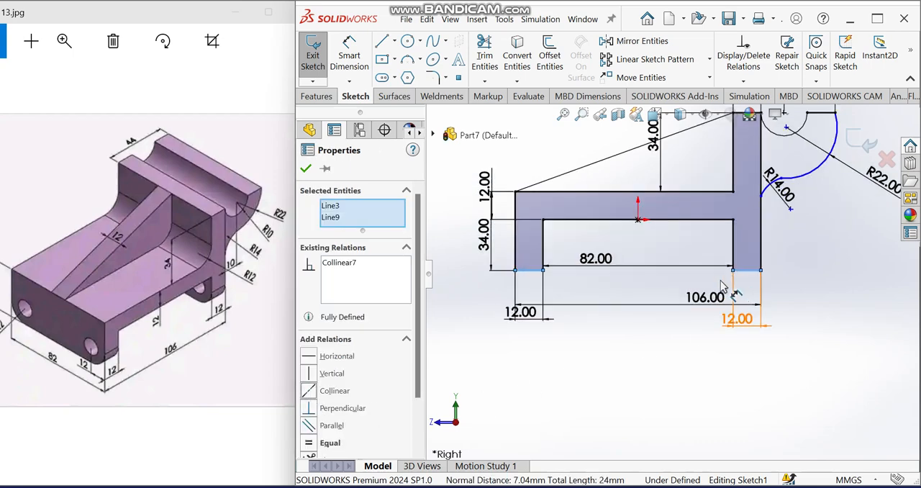
click(306, 170)
- Exit the profile sketch to rebuild the bracket and show it in isometric view
click(862, 145)
scroll(654, 255, up, 4)
mouse_move(653, 255)
middle_down()
mouse_move(703, 262)
mouse_move(708, 278)
mouse_move(691, 274)
middle_up()
scroll(663, 256, down, 5)
scroll(691, 275, up, 5)
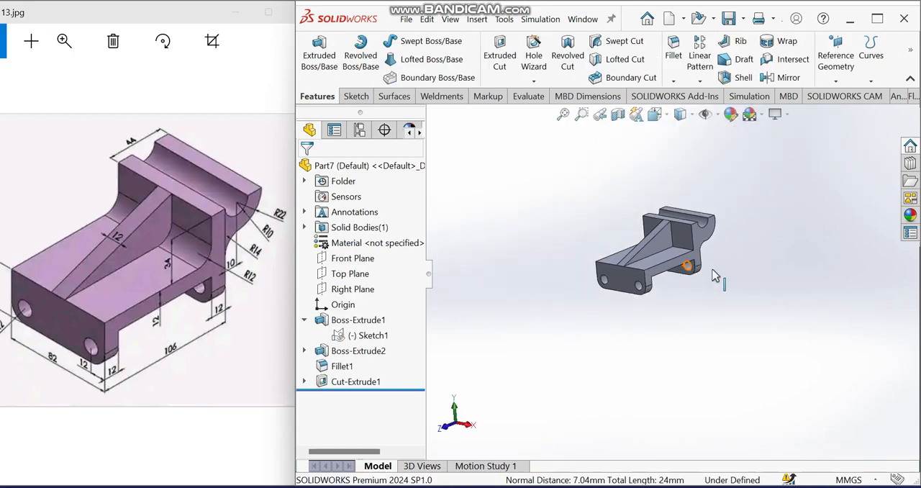
scroll(700, 263, down, 3)
key(ctrl+7)
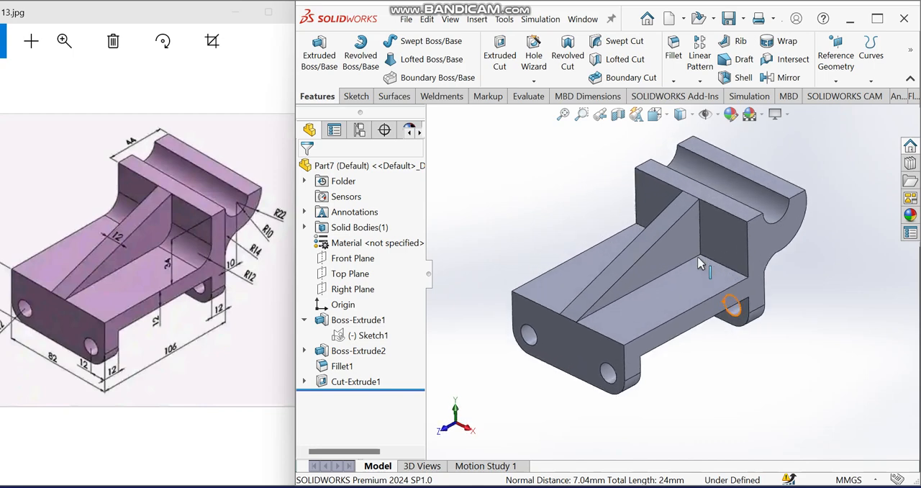